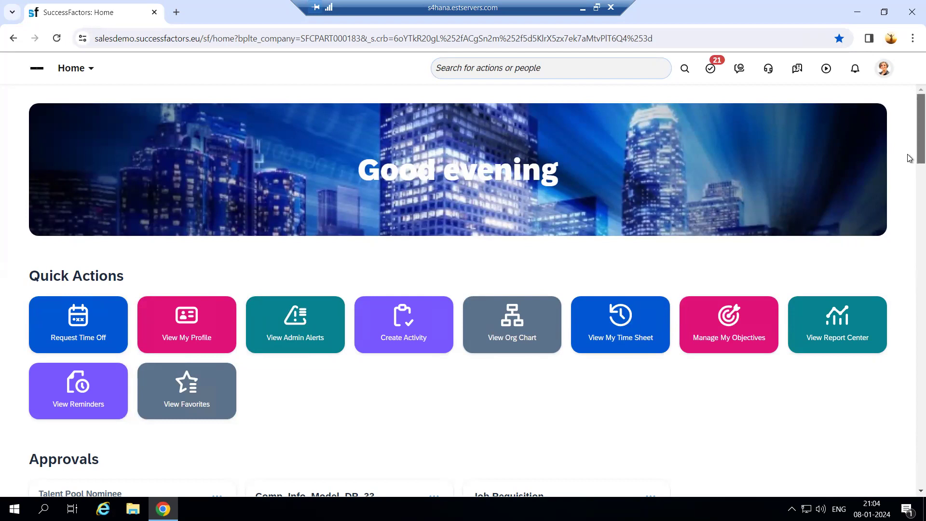
- Examine the home page's quick actions and approvals and the module navigation list, reloading the home page in between
{"action": "scroll", "coordinate": [908, 158], "scroll_direction": "down", "scroll_amount": 7}
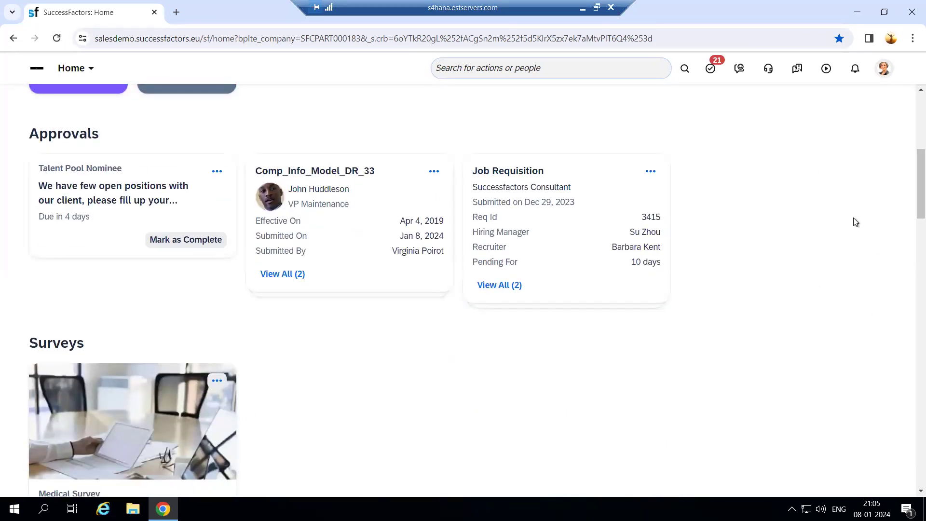
{"action": "scroll", "coordinate": [909, 182], "scroll_direction": "up", "scroll_amount": 7}
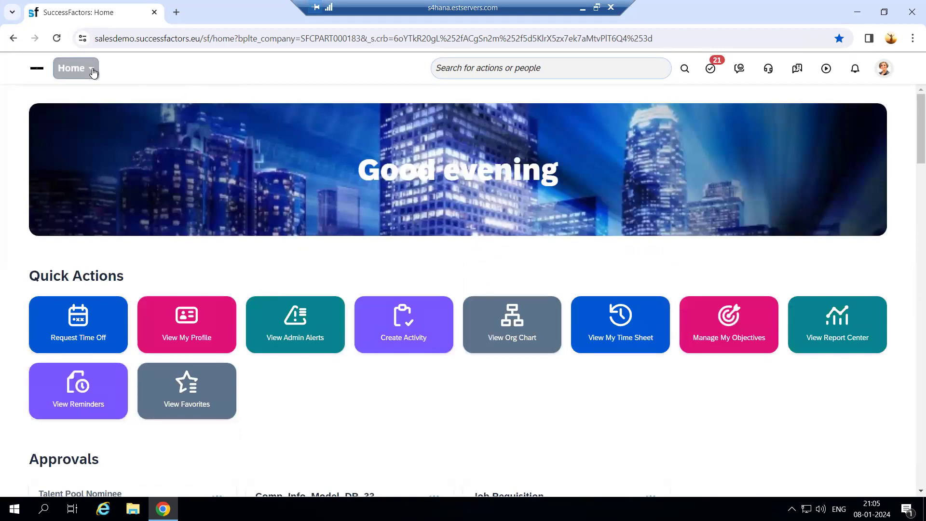
{"action": "left_click", "coordinate": [93, 72]}
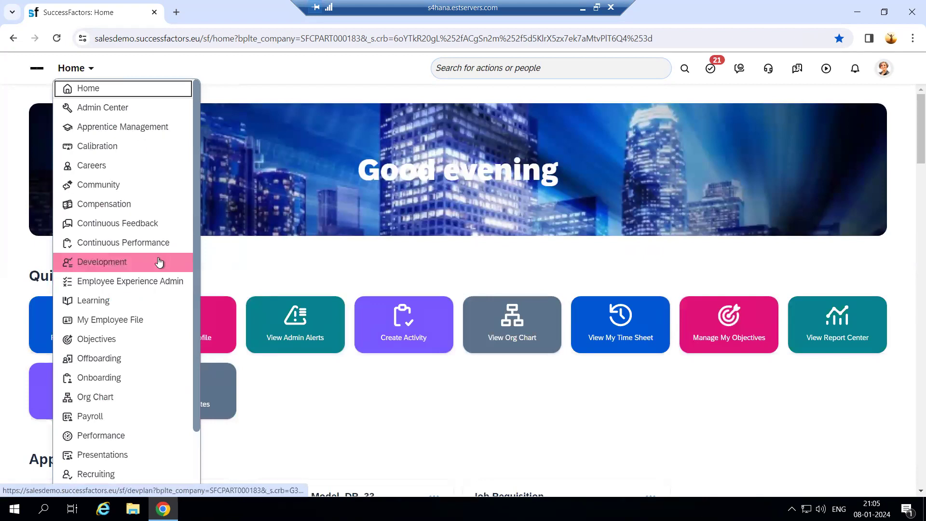
{"action": "left_click", "coordinate": [318, 82]}
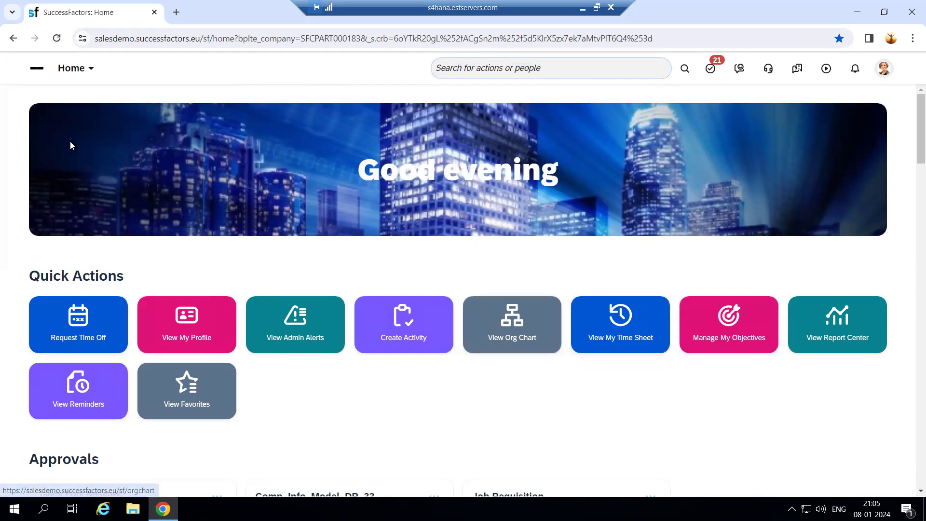
{"action": "left_click", "coordinate": [32, 68]}
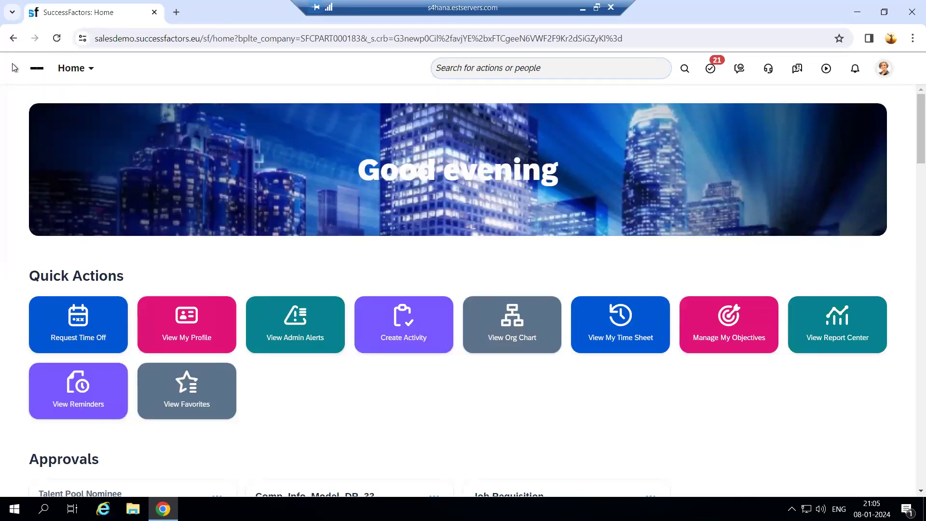
{"action": "left_click", "coordinate": [76, 76]}
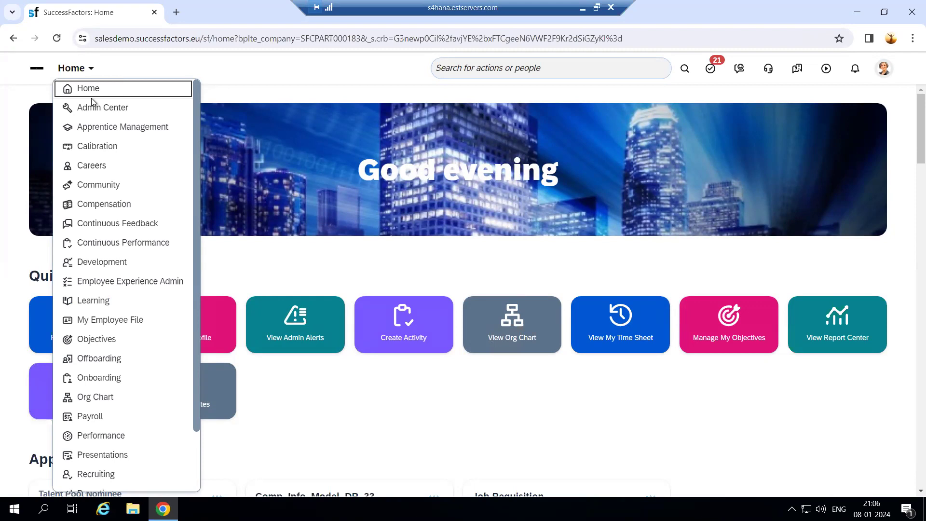
{"action": "left_click", "coordinate": [238, 62]}
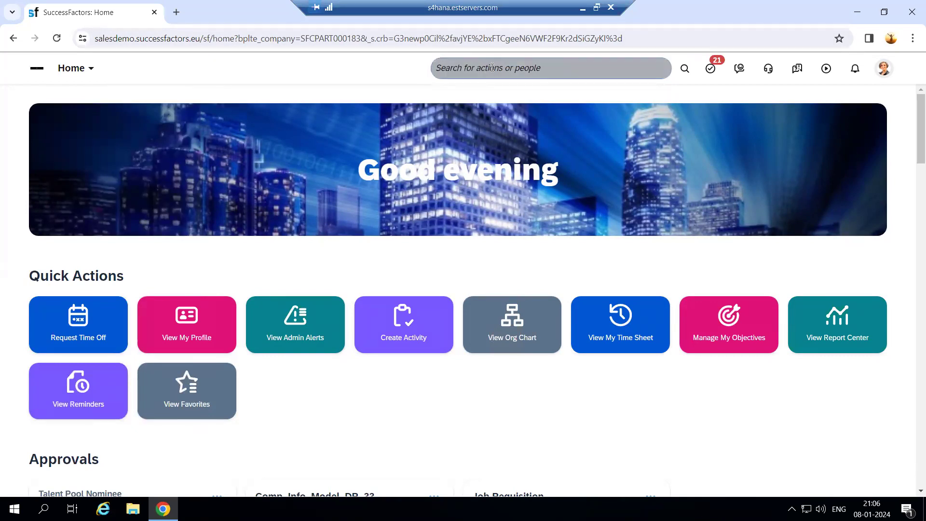
- Search the available actions for "Add new employee" and dismiss the suggestions
{"action": "left_click", "coordinate": [492, 68]}
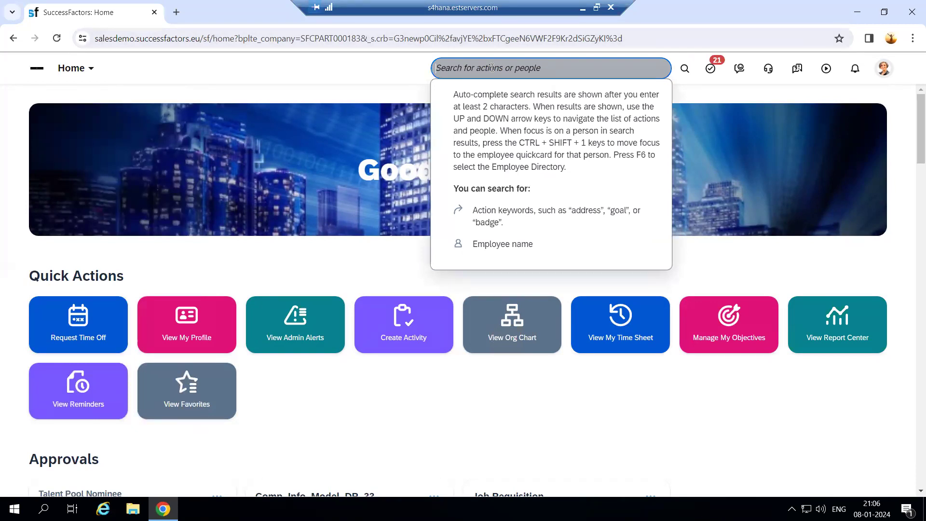
{"action": "type", "text": "Add new employee"}
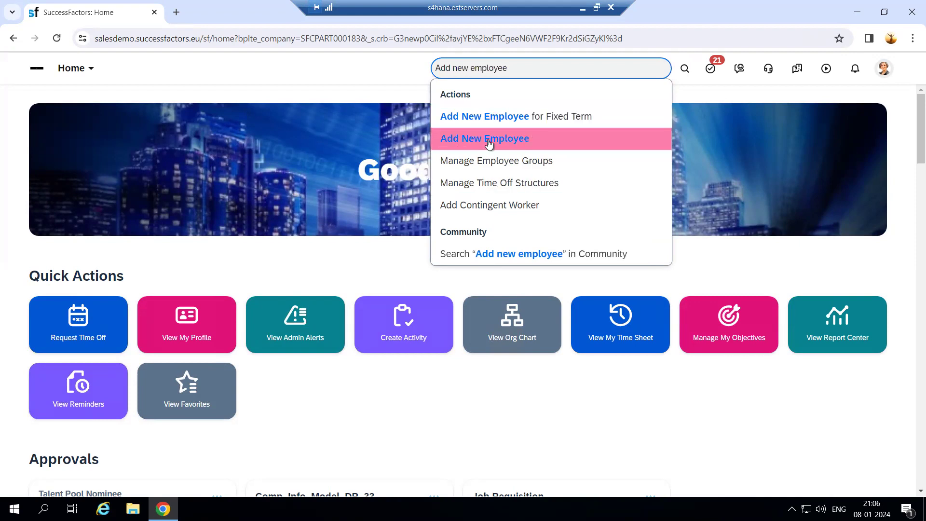
{"action": "left_click", "coordinate": [396, 72]}
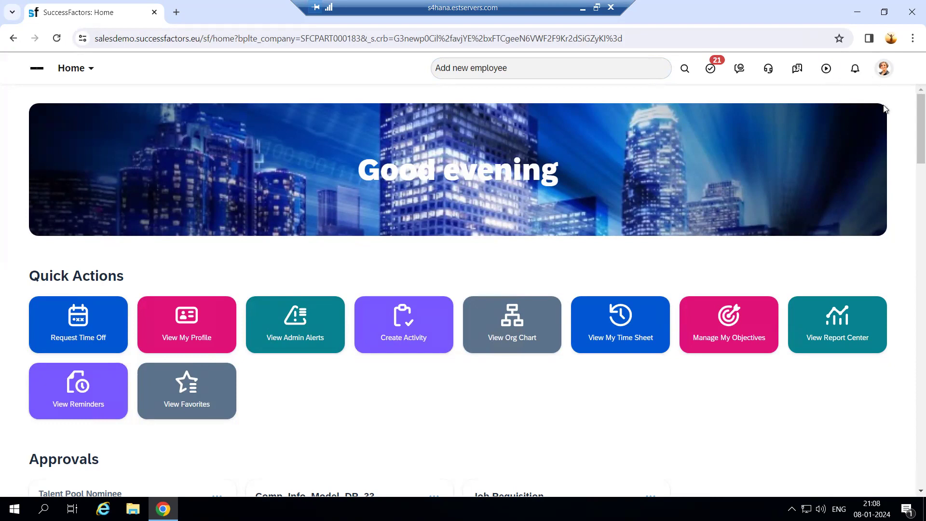
- Open the personal Settings page from the account options
{"action": "left_click", "coordinate": [885, 72]}
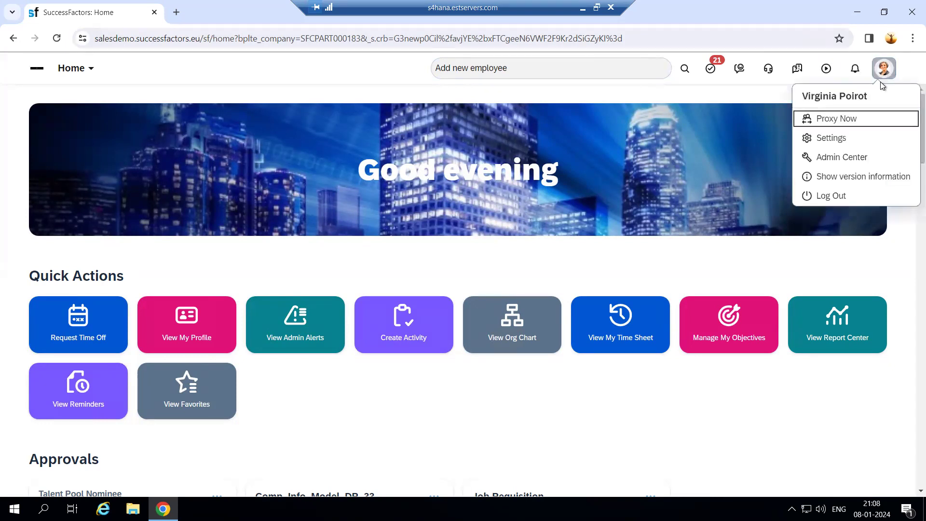
{"action": "left_click_drag", "start_coordinate": [876, 92], "coordinate": [789, 94]}
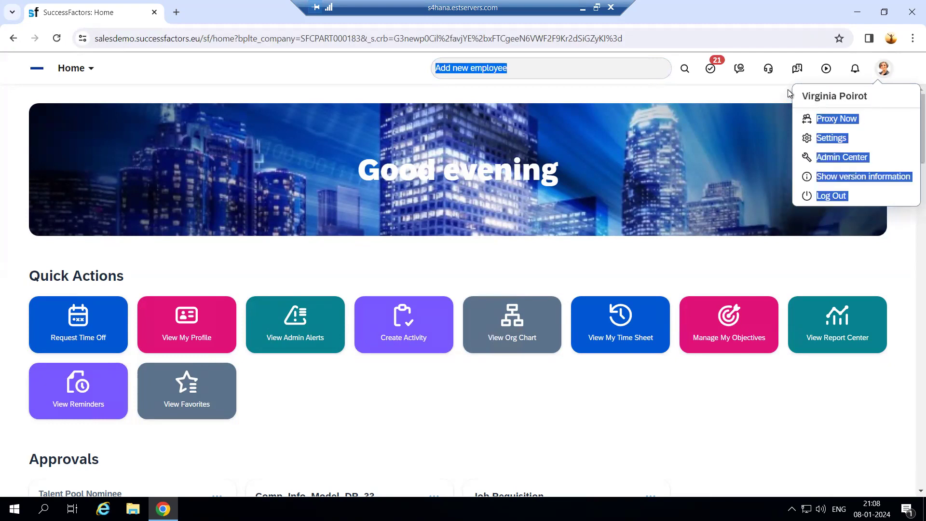
{"action": "left_click", "coordinate": [891, 105]}
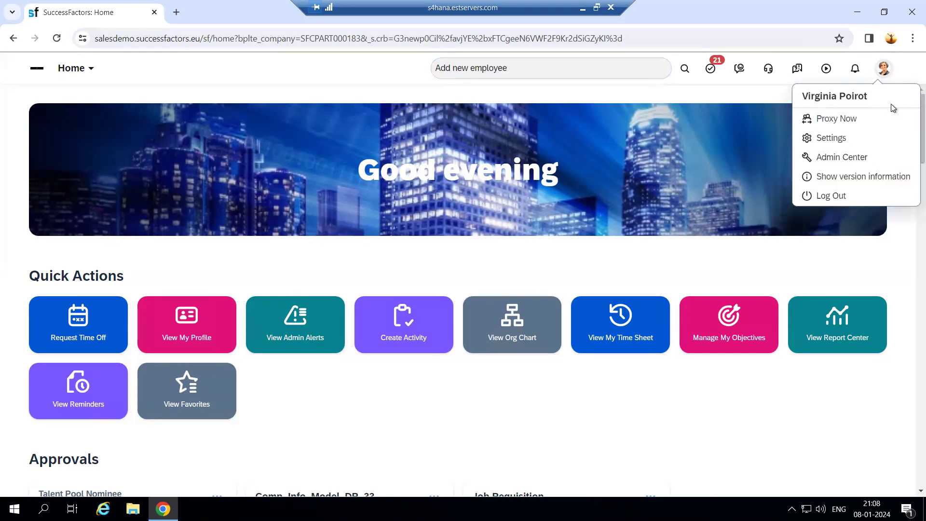
{"action": "left_click", "coordinate": [837, 138]}
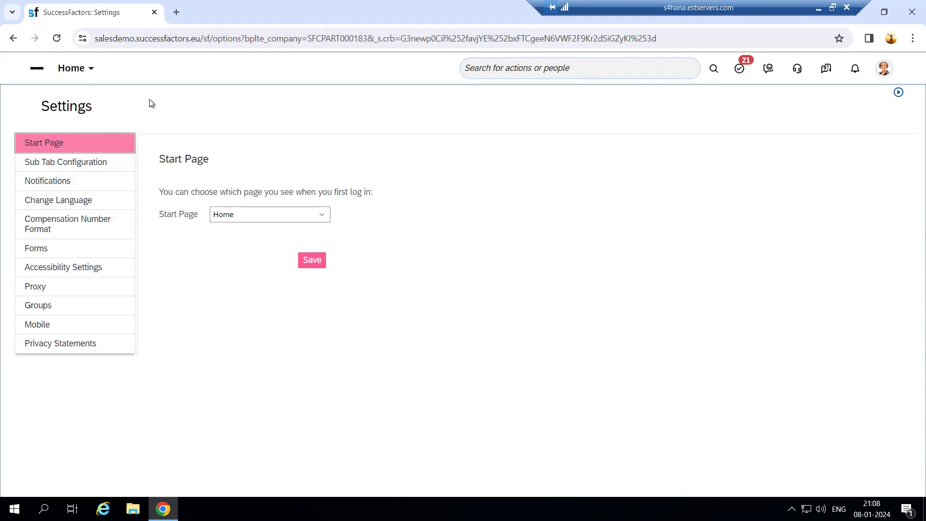
- Duplicate the Settings browser tab and load the Home page in the duplicate
{"action": "right_click", "coordinate": [130, 19]}
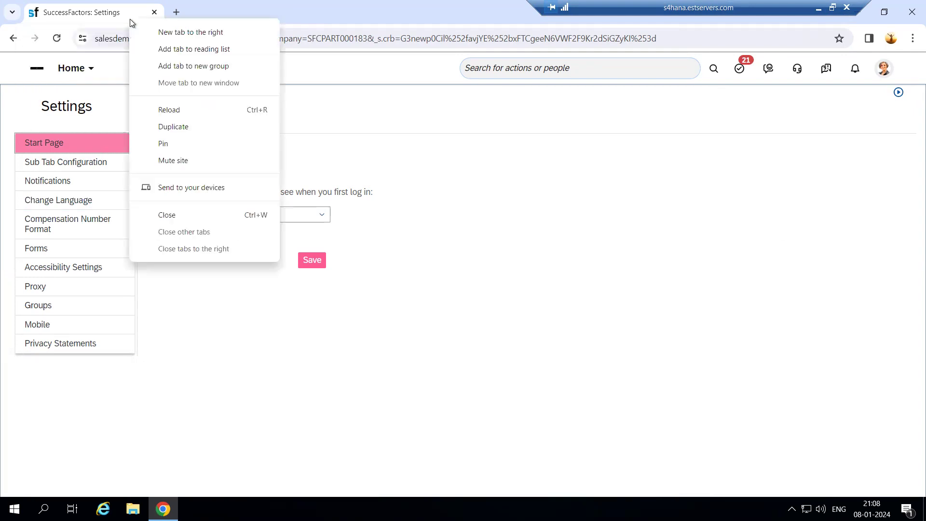
{"action": "left_click", "coordinate": [180, 127]}
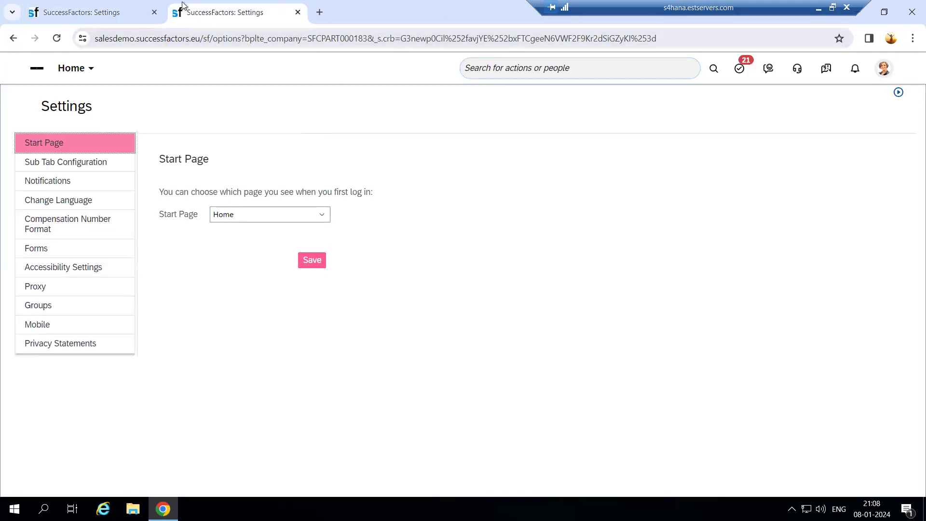
{"action": "left_click", "coordinate": [96, 13]}
{"action": "left_click", "coordinate": [238, 15]}
{"action": "left_click", "coordinate": [73, 76]}
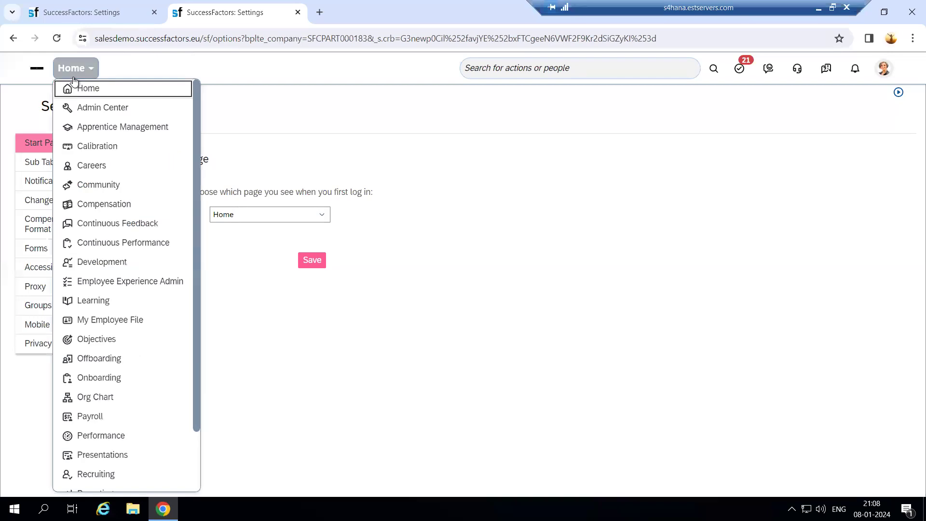
{"action": "left_click", "coordinate": [79, 86]}
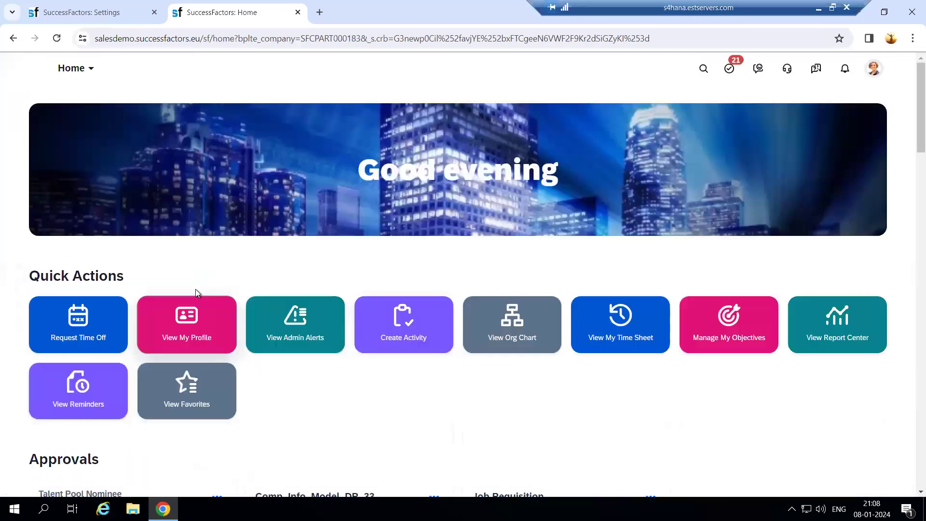
- Open the Org Chart module in the browser tab that shows the Home page
{"action": "left_click", "coordinate": [79, 12]}
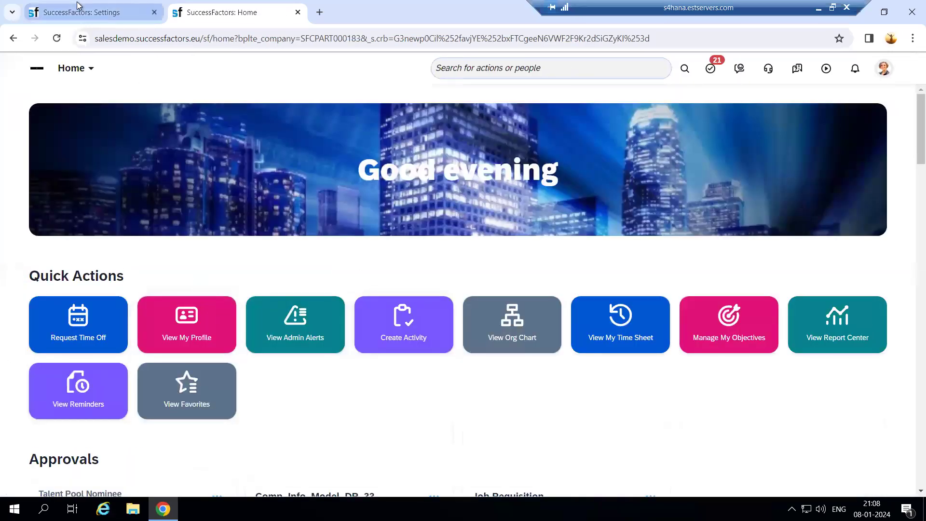
{"action": "left_click", "coordinate": [228, 14]}
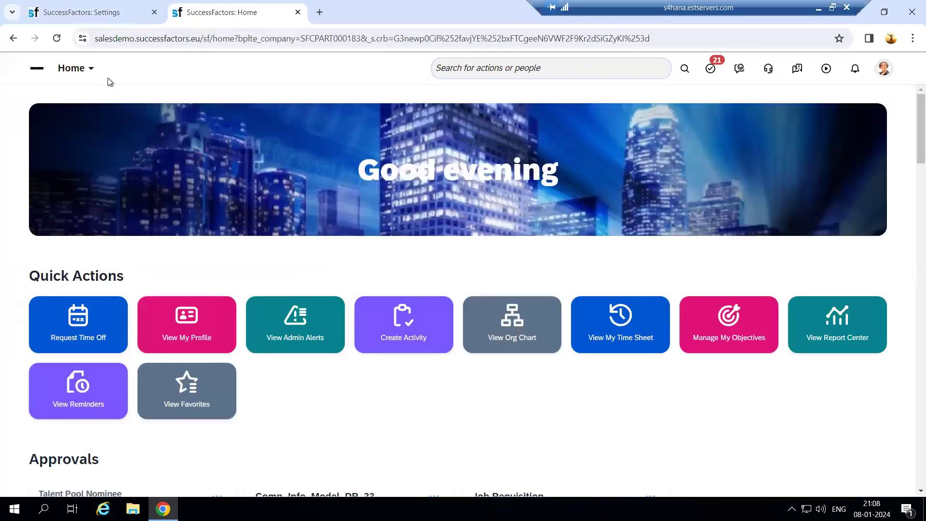
{"action": "left_click", "coordinate": [94, 73]}
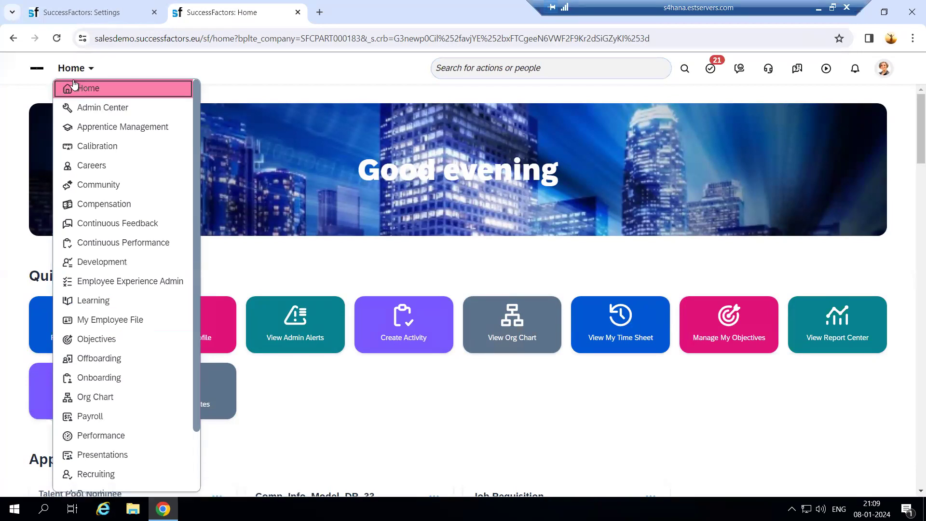
{"action": "left_click", "coordinate": [112, 397]}
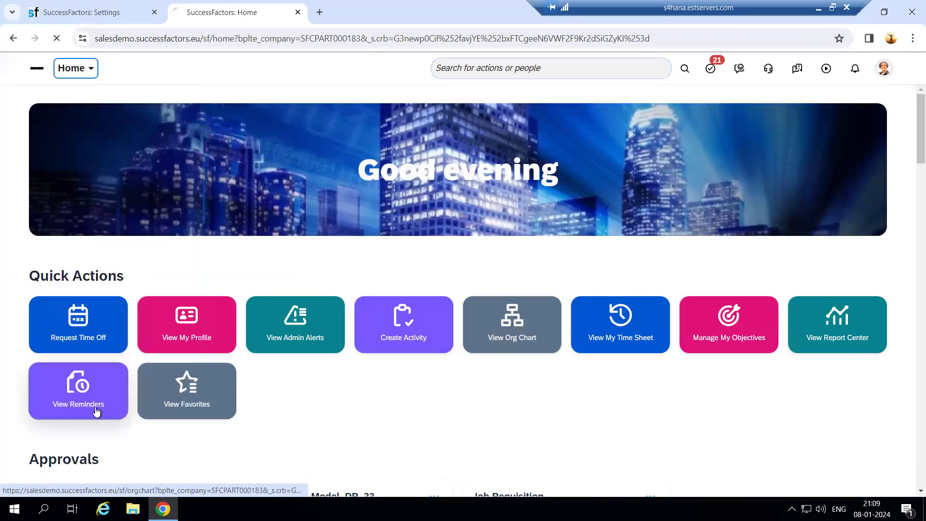
- In the Settings browser tab, set the start page to Org Chart and save it
{"action": "left_click", "coordinate": [112, 11]}
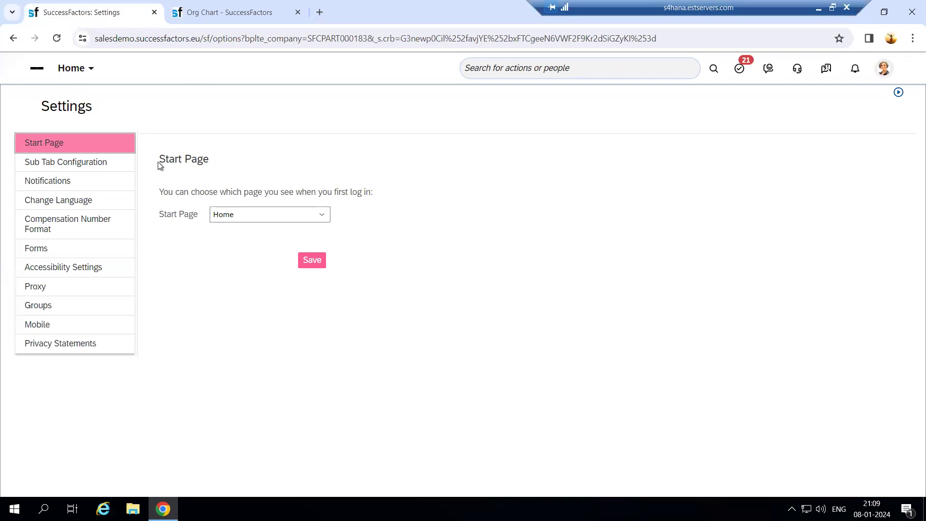
{"action": "left_click_drag", "start_coordinate": [157, 161], "coordinate": [225, 158]}
{"action": "left_click", "coordinate": [339, 174]}
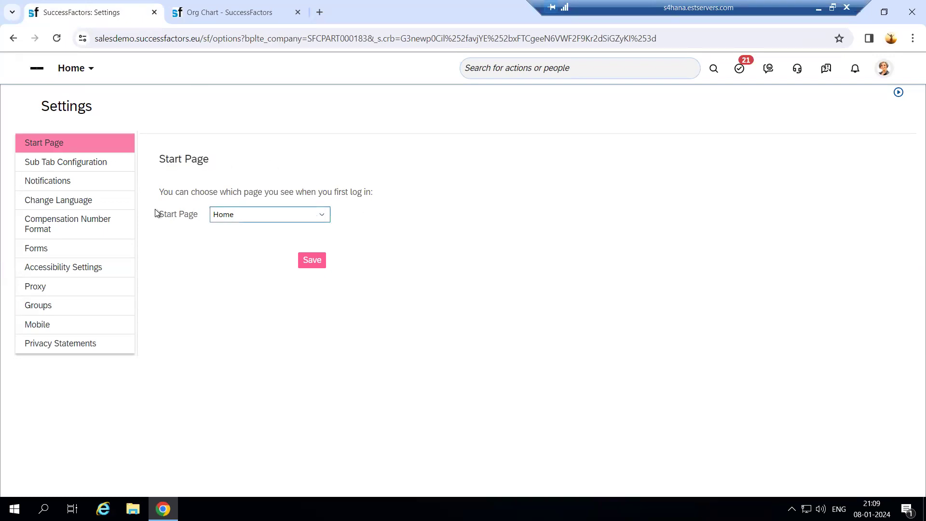
{"action": "left_click", "coordinate": [322, 215]}
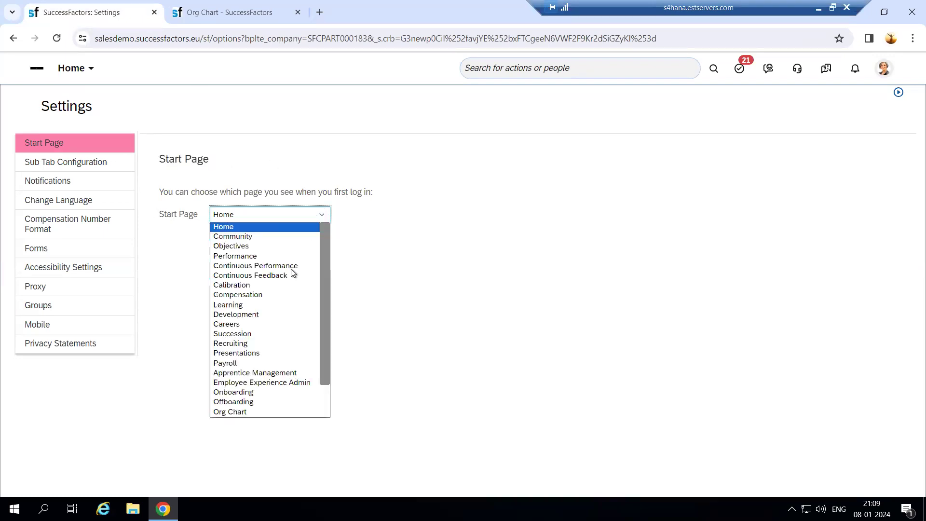
{"action": "left_click", "coordinate": [270, 411]}
{"action": "left_click", "coordinate": [312, 261]}
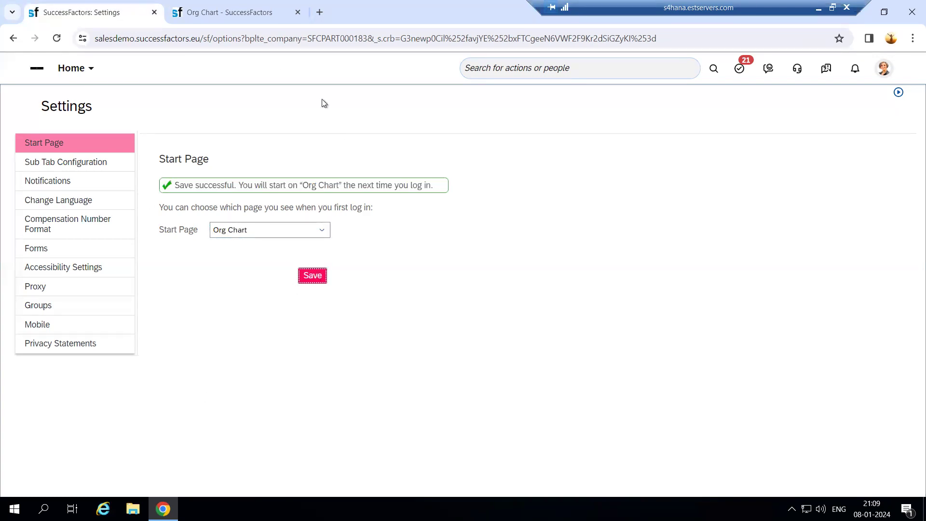
- View the Org Chart in the second browser tab and return that tab to the Home page
{"action": "left_click", "coordinate": [242, 11]}
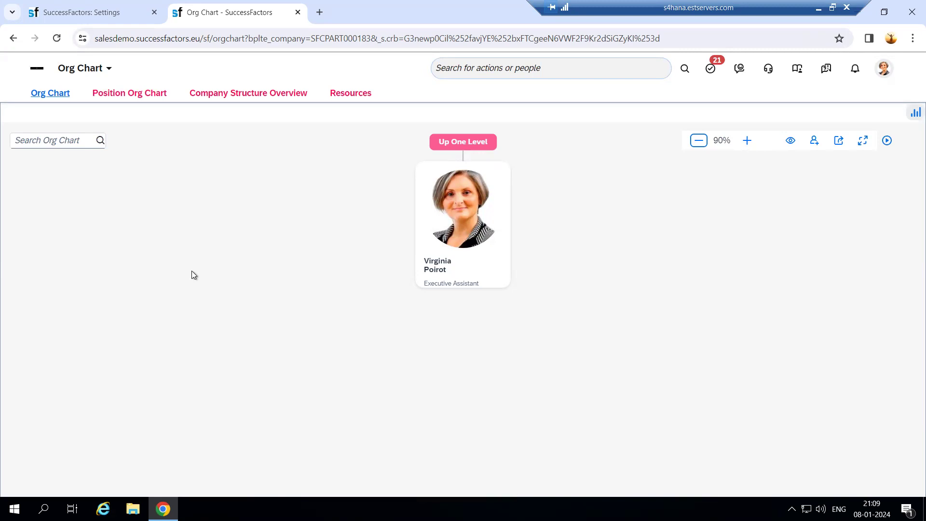
{"action": "left_click", "coordinate": [109, 70]}
{"action": "left_click", "coordinate": [88, 89]}
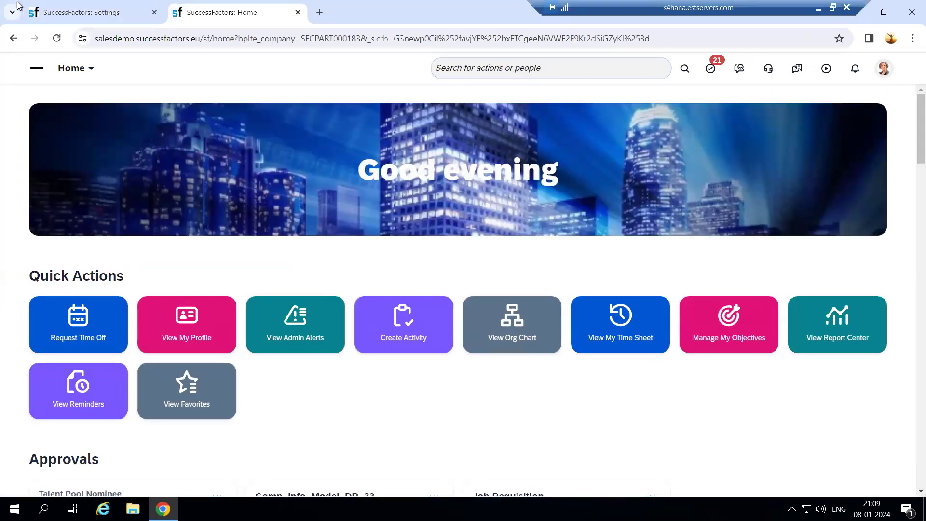
- Open the Sub Tab Configuration settings and check the module navigation on the Home page in the other browser tab
{"action": "left_click", "coordinate": [83, 12]}
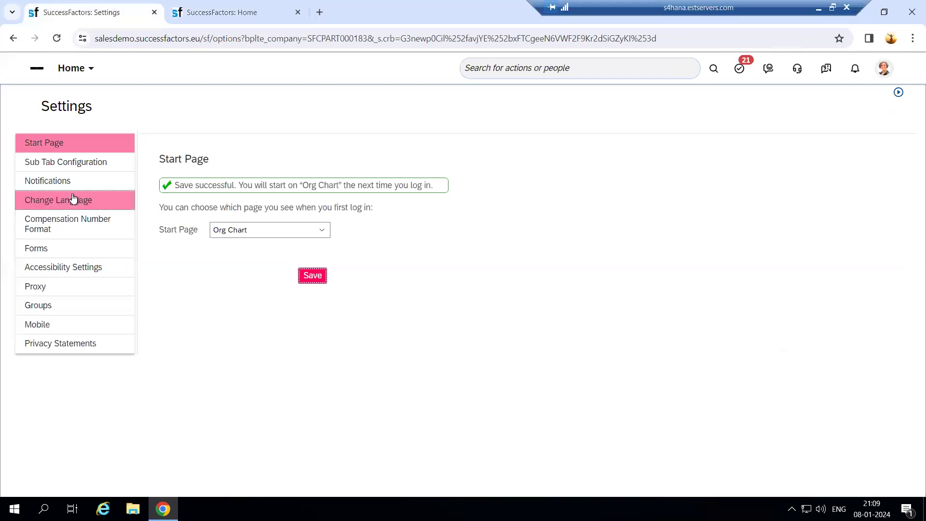
{"action": "left_click", "coordinate": [96, 167]}
{"action": "left_click", "coordinate": [96, 168]}
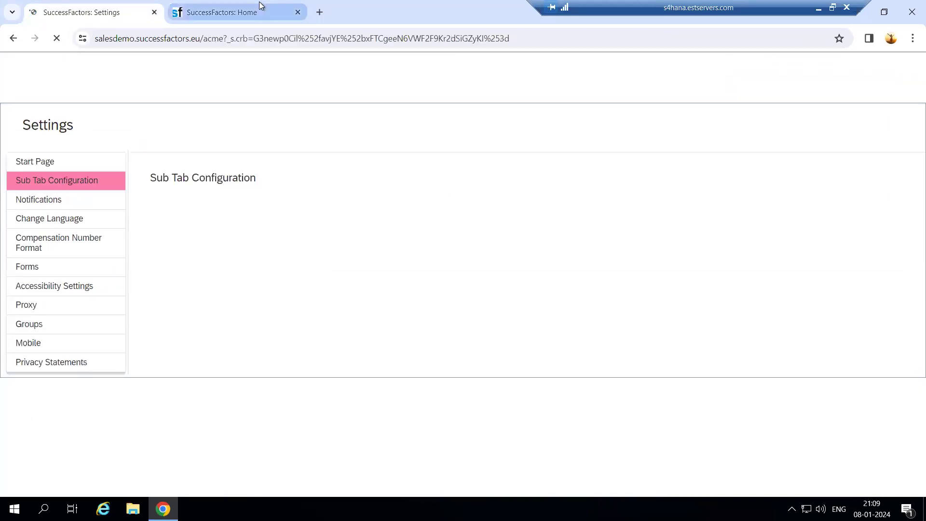
{"action": "left_click", "coordinate": [234, 7]}
{"action": "left_click", "coordinate": [90, 69]}
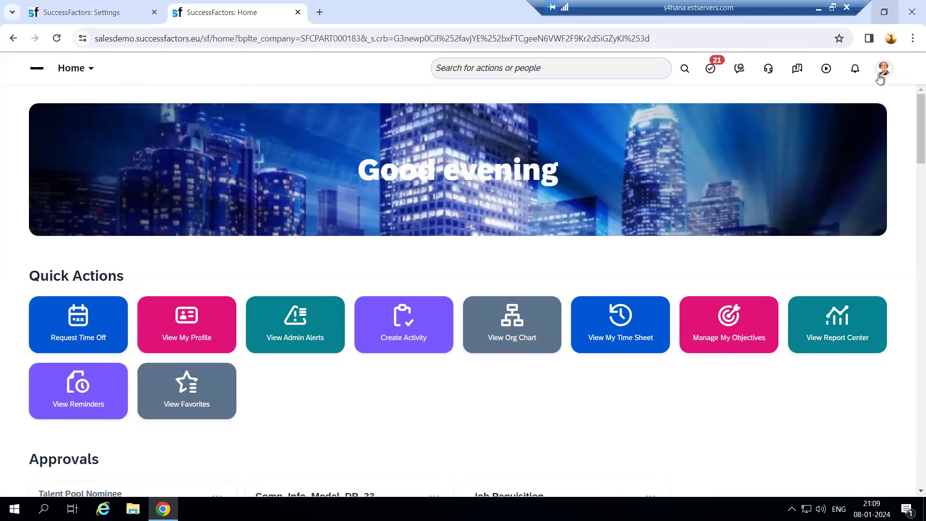
- Choose Ask HR as the sub tab for Home in the Sub Tab Configuration settings
{"action": "left_click", "coordinate": [108, 15]}
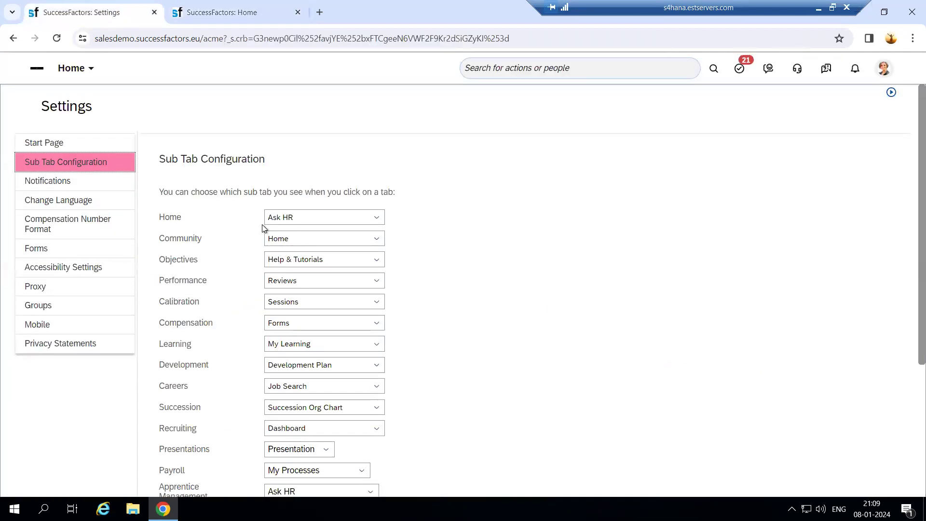
{"action": "scroll", "coordinate": [178, 194], "scroll_direction": "down", "scroll_amount": 1}
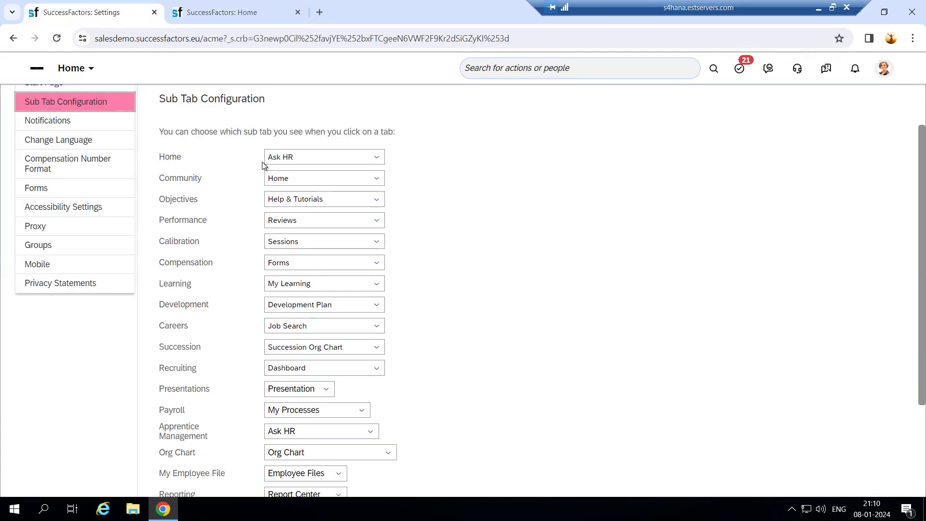
{"action": "left_click", "coordinate": [384, 159]}
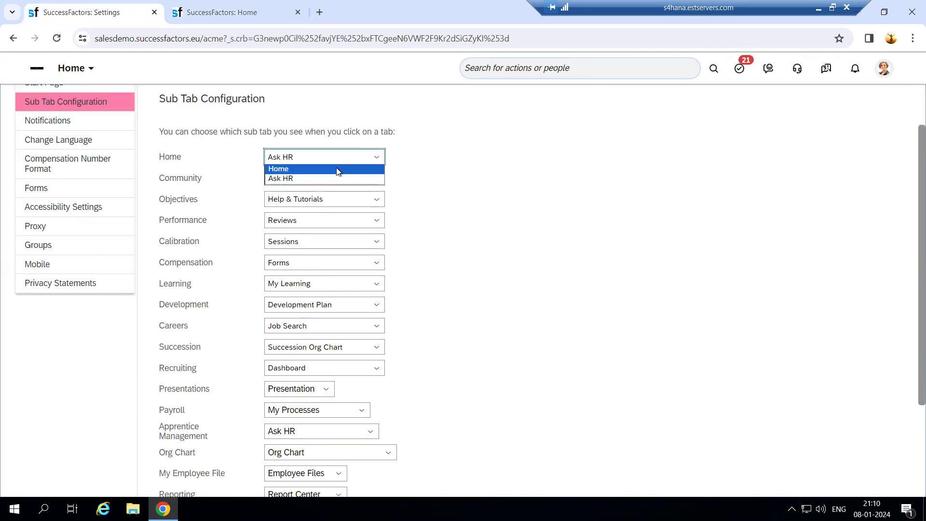
{"action": "left_click", "coordinate": [321, 178]}
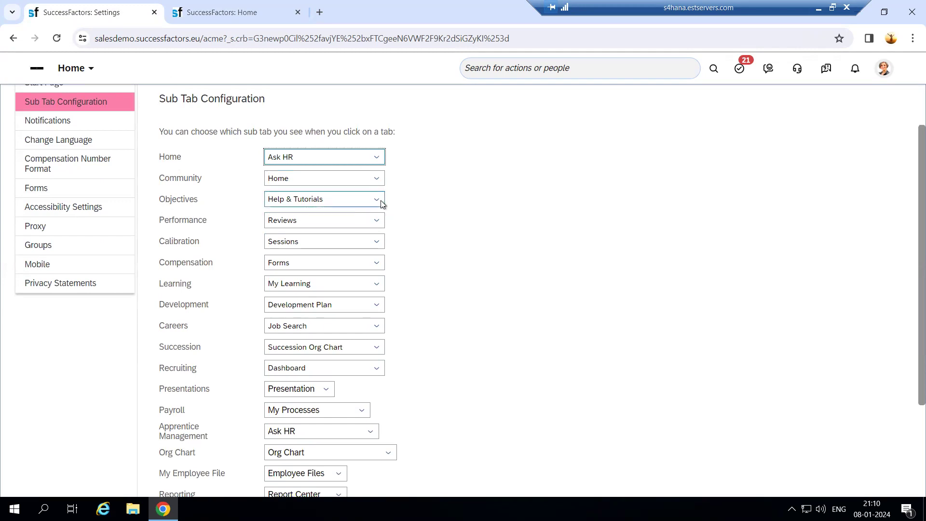
- Review the sub tab choices for Objectives and Recruiting in the Sub Tab Configuration settings
{"action": "left_click", "coordinate": [340, 199]}
{"action": "left_click", "coordinate": [295, 220]}
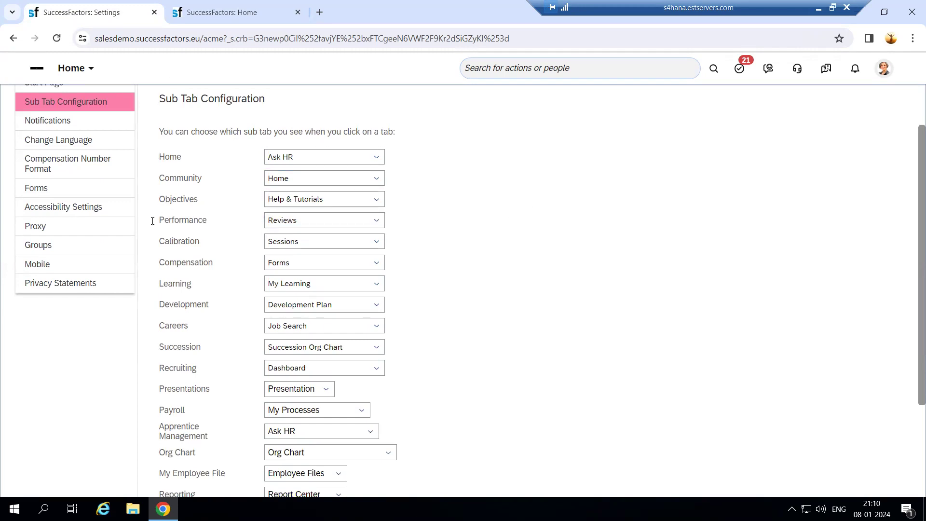
{"action": "scroll", "coordinate": [233, 270], "scroll_direction": "down", "scroll_amount": 3}
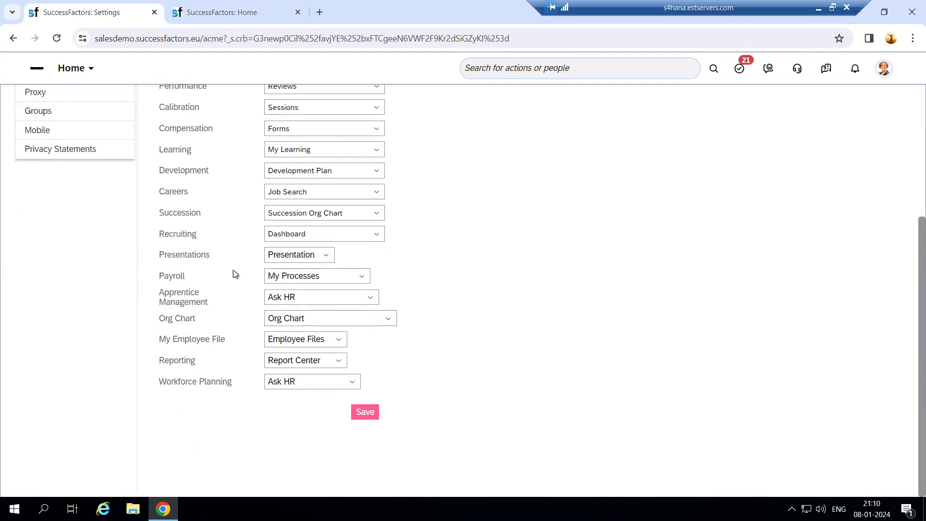
{"action": "left_click", "coordinate": [375, 234]}
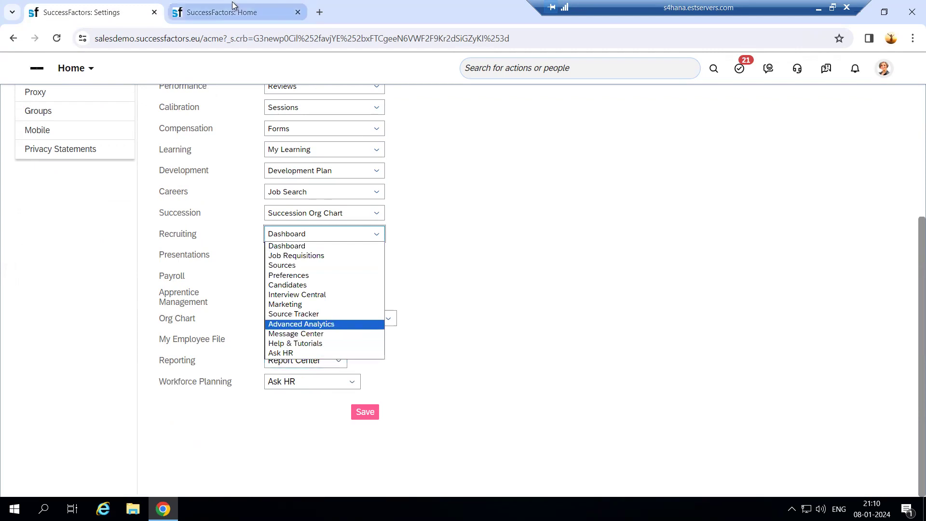
{"action": "scroll", "coordinate": [207, 231], "scroll_direction": "up", "scroll_amount": 4}
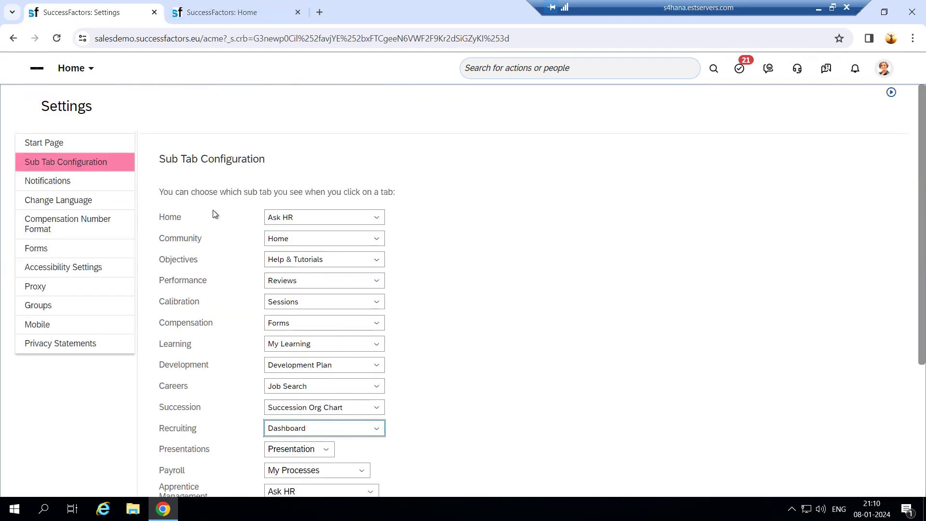
- Compare the Sub Tab Configuration list with the Home page in the other browser tab and return to Settings
{"action": "left_click", "coordinate": [207, 7]}
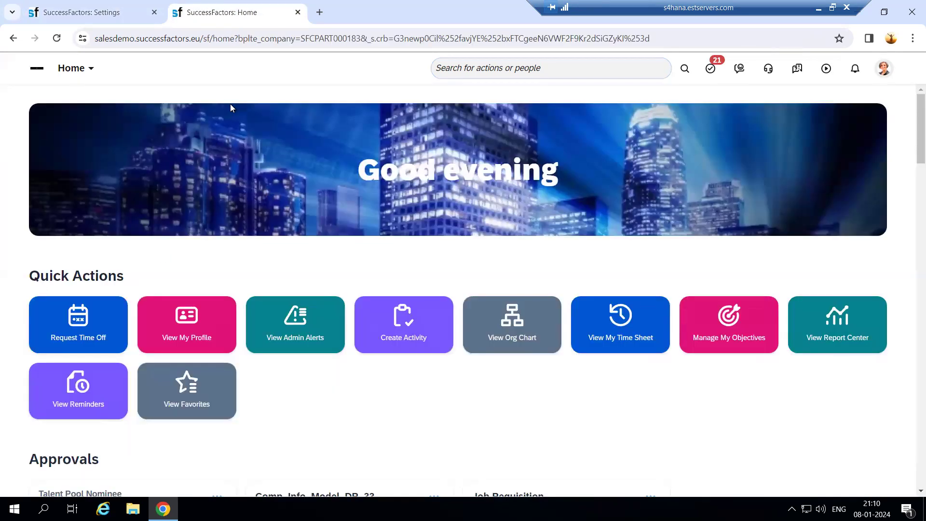
{"action": "left_click", "coordinate": [132, 1]}
{"action": "scroll", "coordinate": [256, 323], "scroll_direction": "down", "scroll_amount": 4}
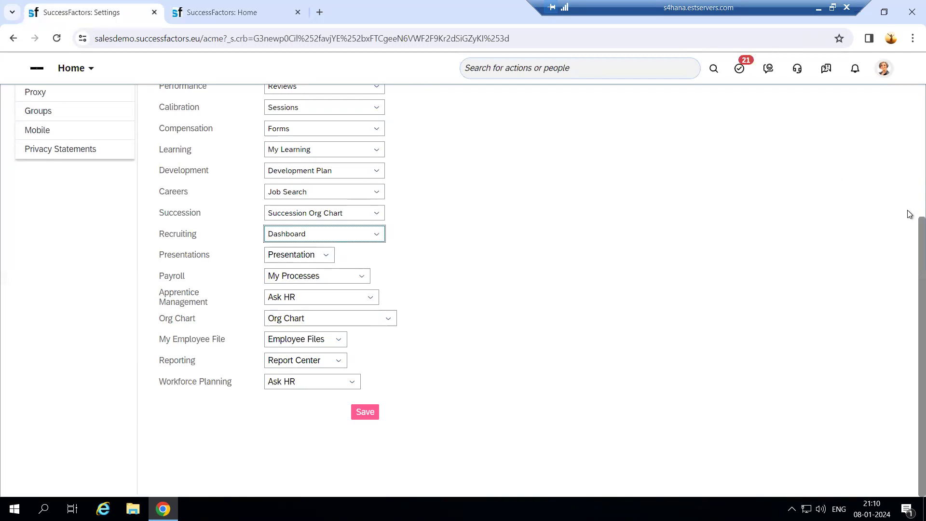
{"action": "scroll", "coordinate": [909, 108], "scroll_direction": "up", "scroll_amount": 5}
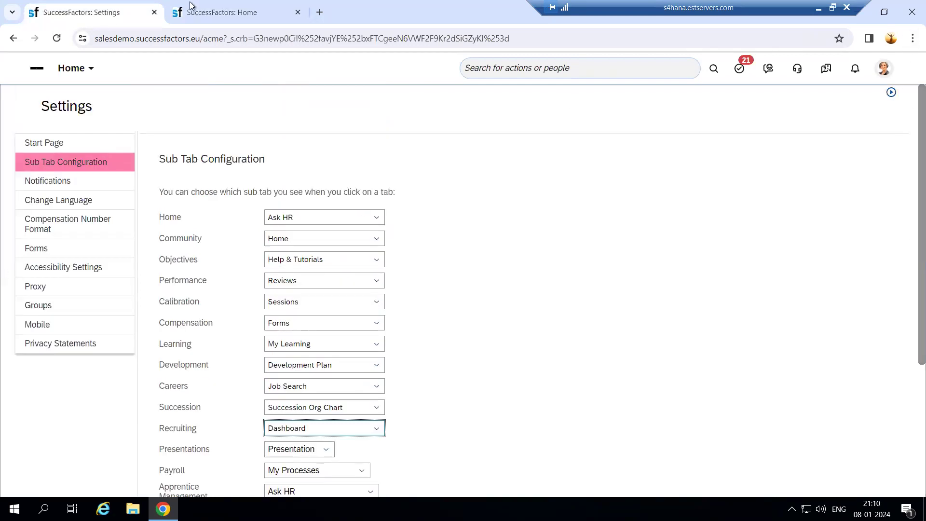
{"action": "left_click", "coordinate": [242, 12]}
{"action": "left_click", "coordinate": [88, 4]}
- View the email Notifications settings and the languages offered in the Change Language settings
{"action": "left_click", "coordinate": [84, 189]}
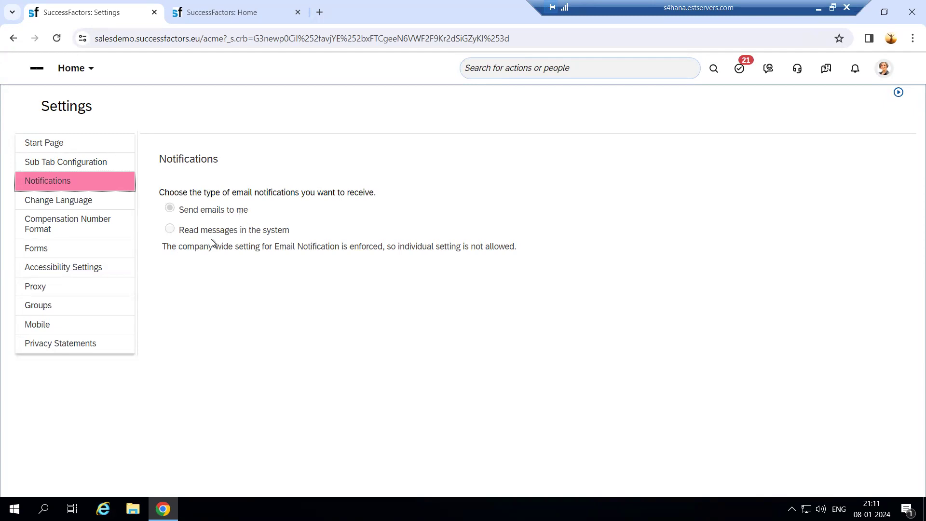
{"action": "left_click", "coordinate": [113, 202]}
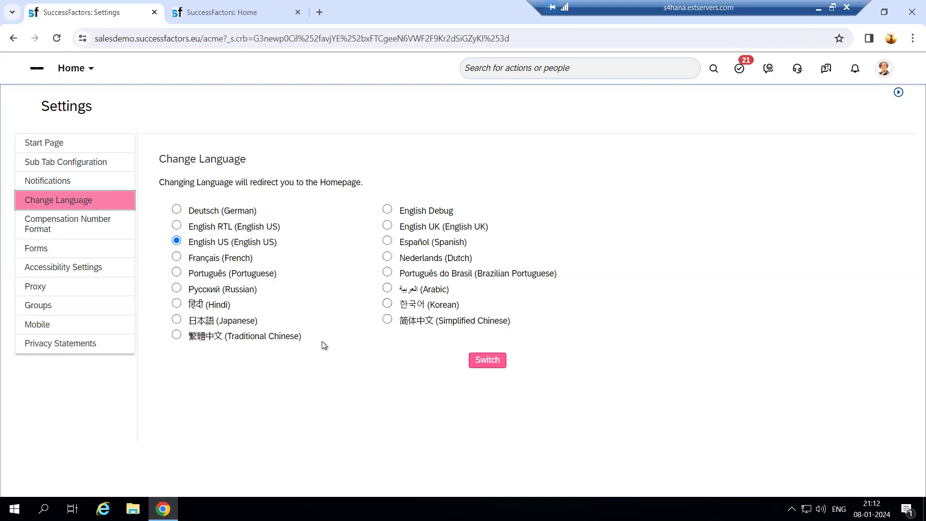
{"action": "right_click", "coordinate": [420, 361]}
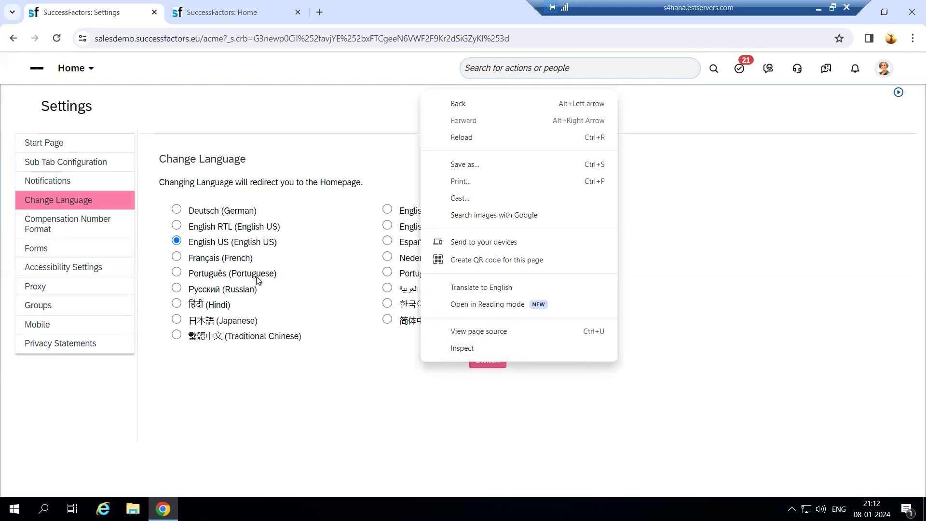
{"action": "left_click", "coordinate": [351, 328]}
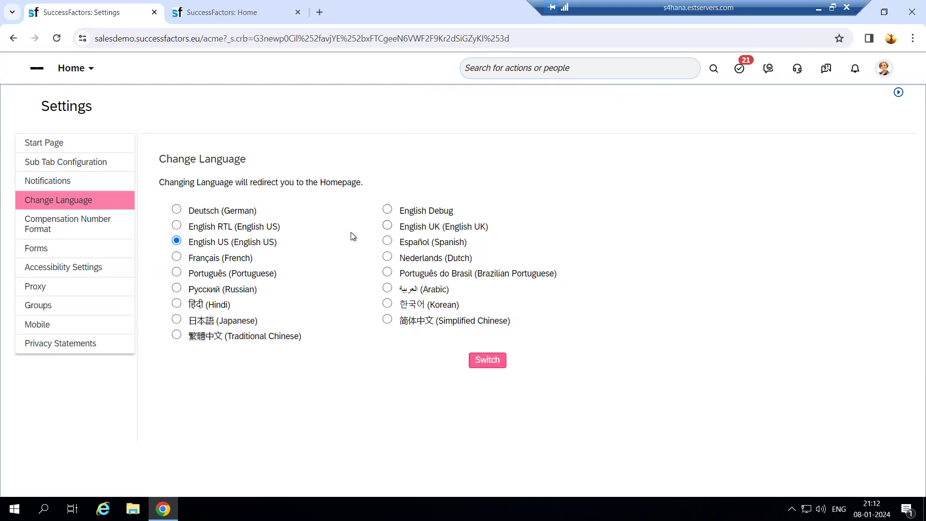
{"action": "left_click", "coordinate": [489, 361]}
- View the Compensation Number Format, Accessibility Settings and Proxy pages of the personal settings
{"action": "left_click", "coordinate": [94, 236]}
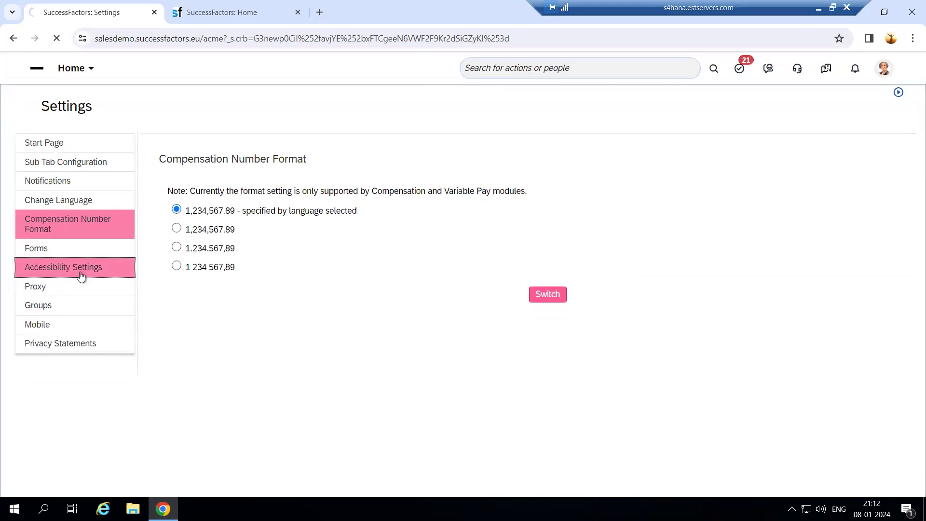
{"action": "left_click", "coordinate": [81, 276]}
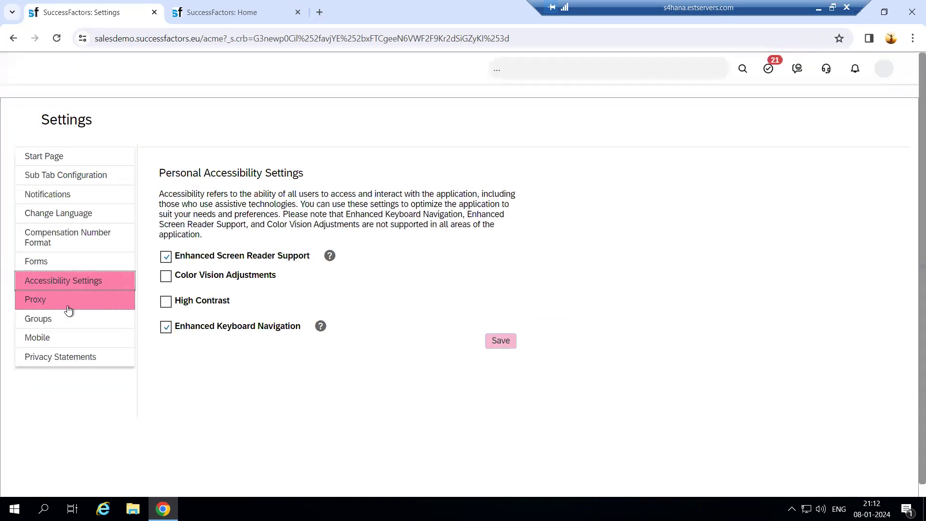
{"action": "left_click", "coordinate": [69, 309]}
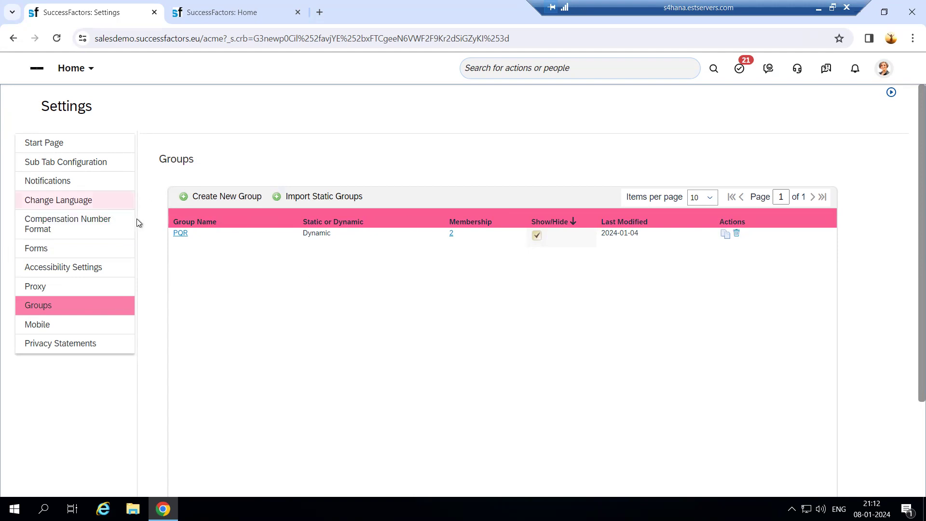
- Examine the Mobile settings, highlighting the email address for setup instructions, and view the Privacy Statements
{"action": "left_click", "coordinate": [70, 328]}
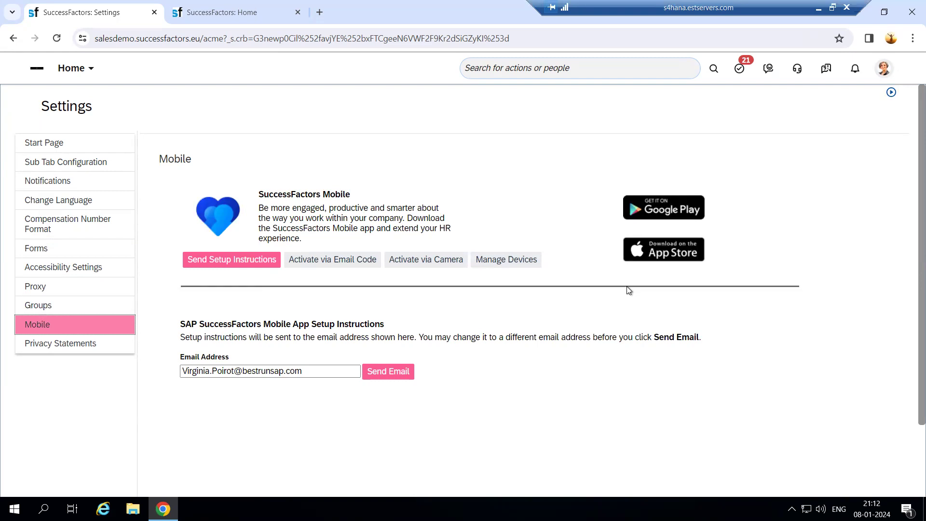
{"action": "left_click", "coordinate": [300, 370]}
{"action": "left_click_drag", "start_coordinate": [300, 370], "coordinate": [158, 383]}
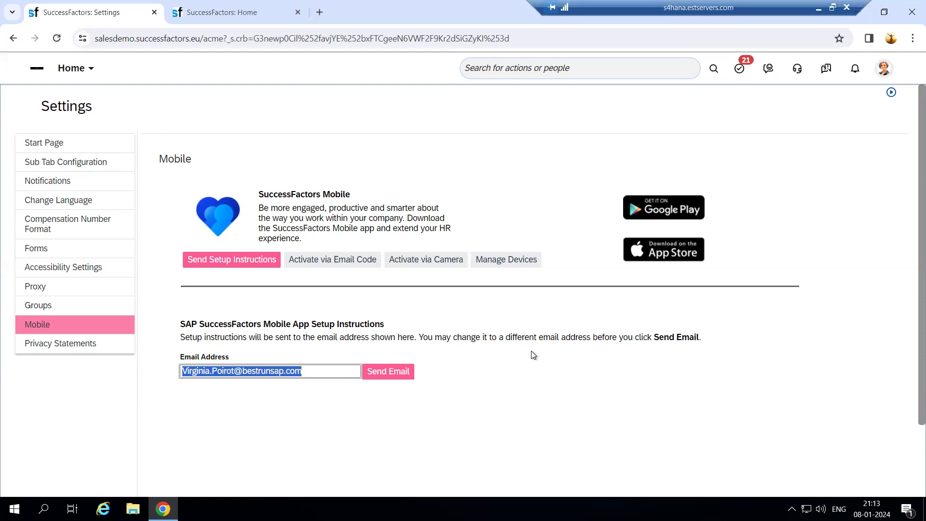
{"action": "left_click", "coordinate": [30, 342]}
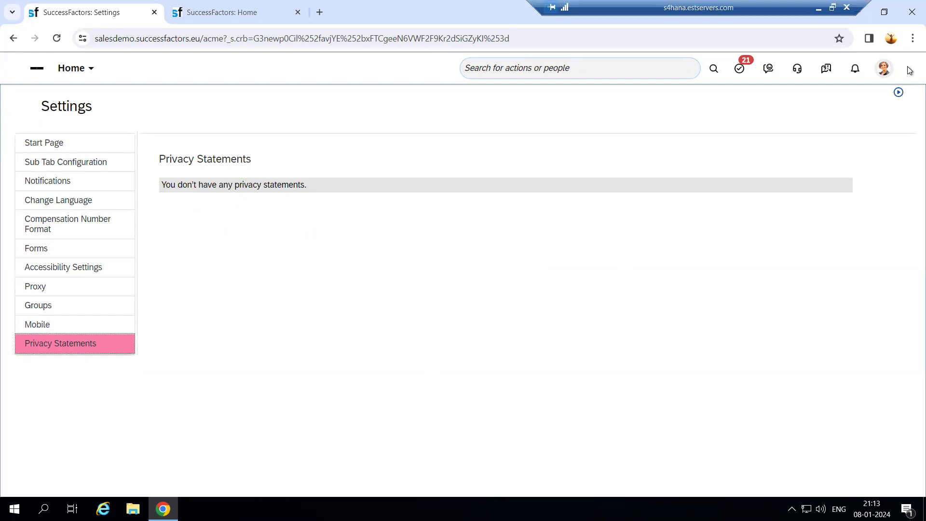
- Open the Admin Center, search its tools for "add new" and dismiss the suggestions
{"action": "left_click", "coordinate": [893, 71]}
{"action": "left_click", "coordinate": [816, 158]}
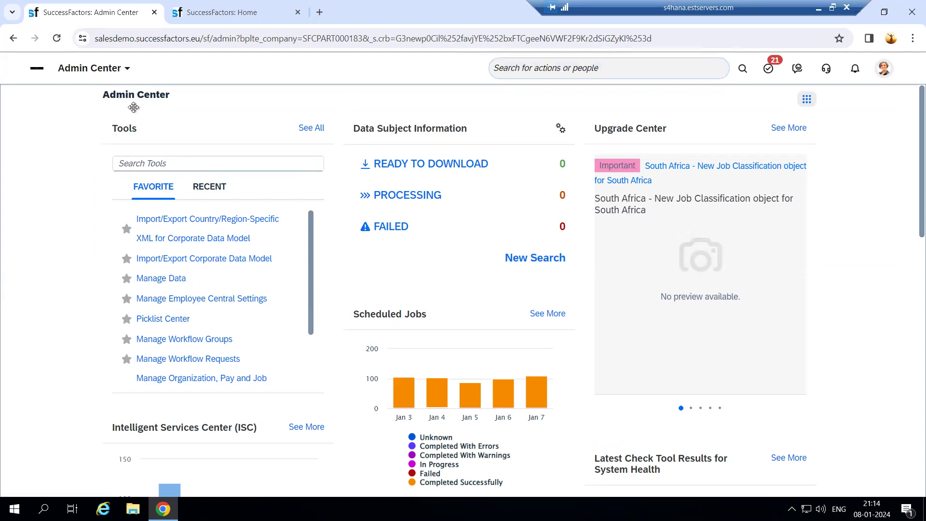
{"action": "left_click", "coordinate": [183, 169]}
{"action": "type", "text": "add new"}
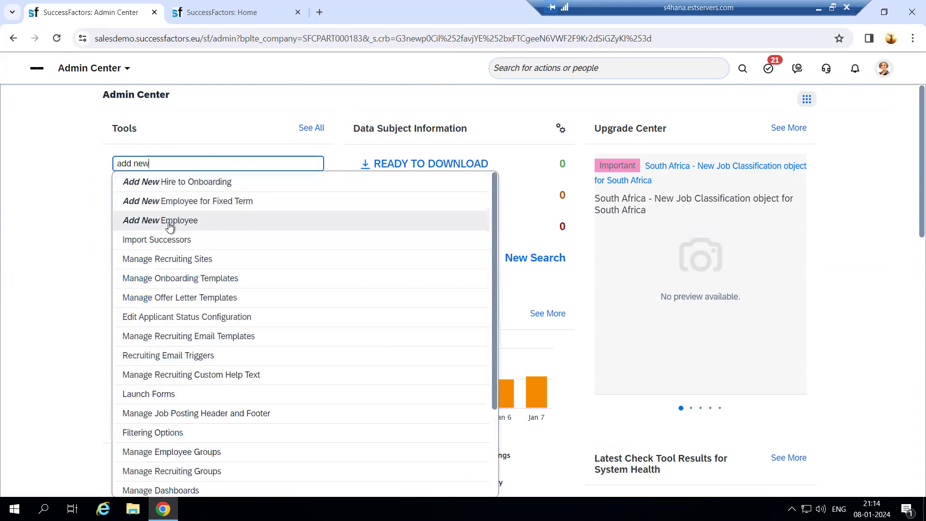
{"action": "left_click", "coordinate": [60, 215]}
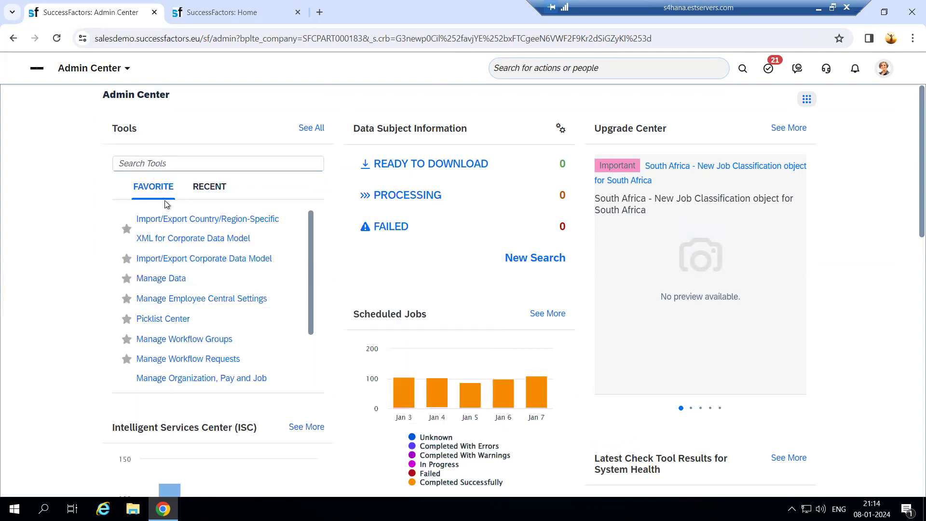
- Compare the recent and favorite admin tools, browse the complete tools list by module and close it
{"action": "left_click", "coordinate": [208, 187]}
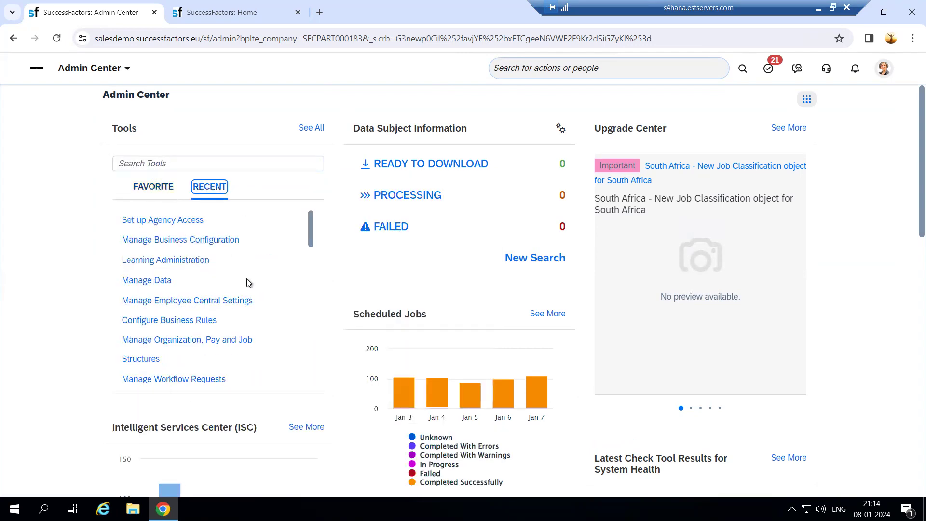
{"action": "left_click", "coordinate": [149, 194]}
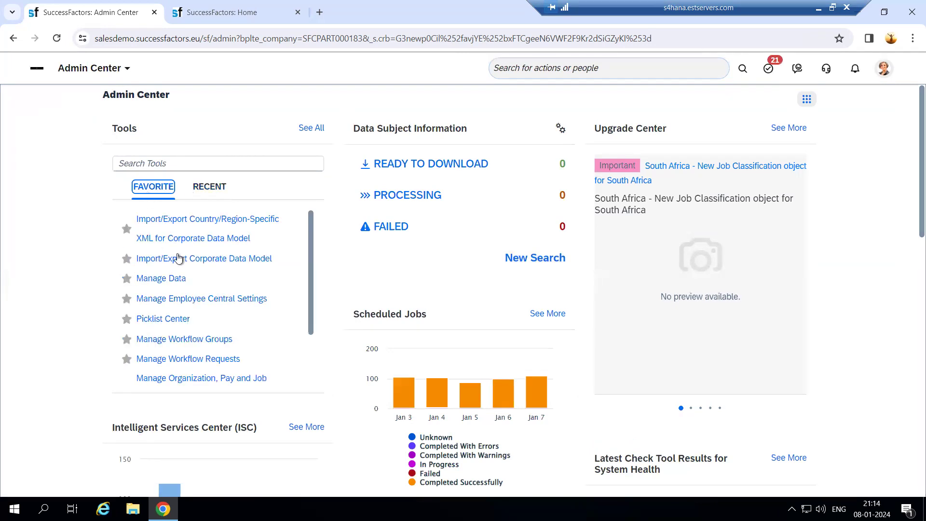
{"action": "left_click", "coordinate": [310, 128]}
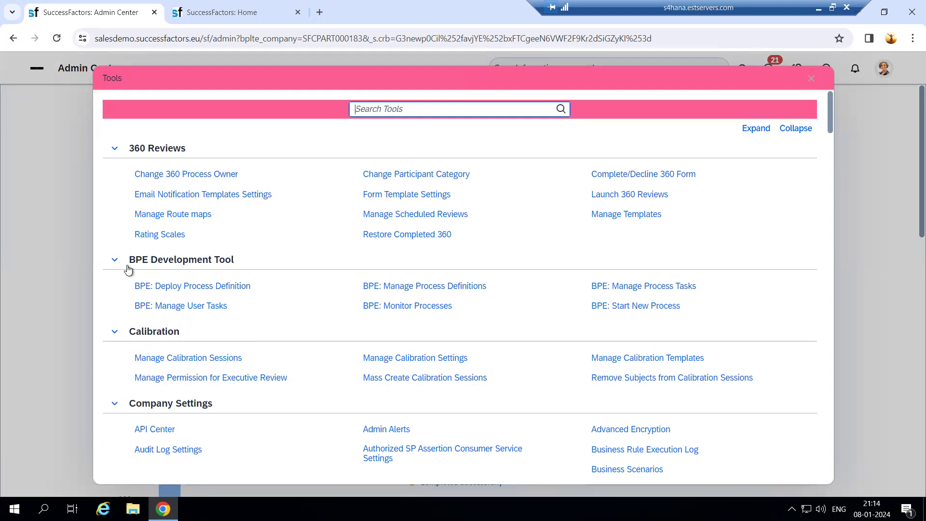
{"action": "scroll", "coordinate": [265, 289], "scroll_direction": "down", "scroll_amount": 2}
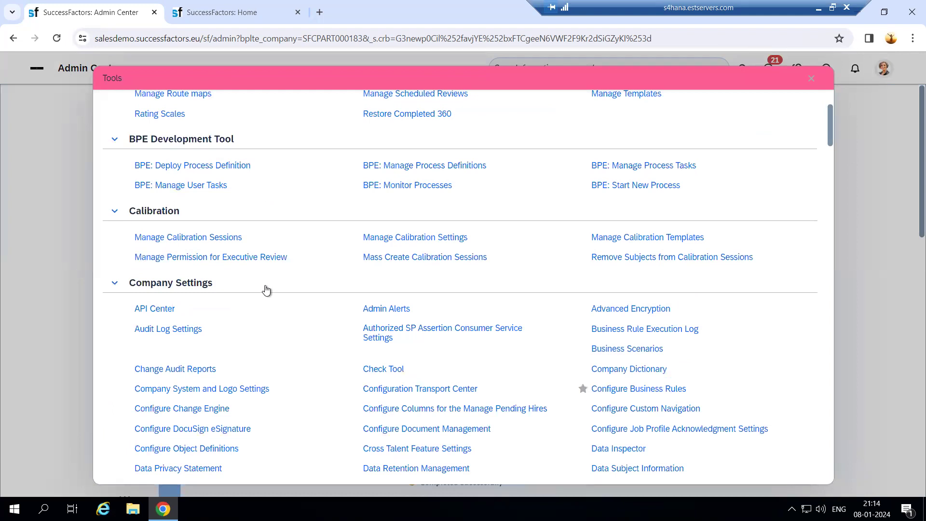
{"action": "scroll", "coordinate": [266, 288], "scroll_direction": "up", "scroll_amount": 2}
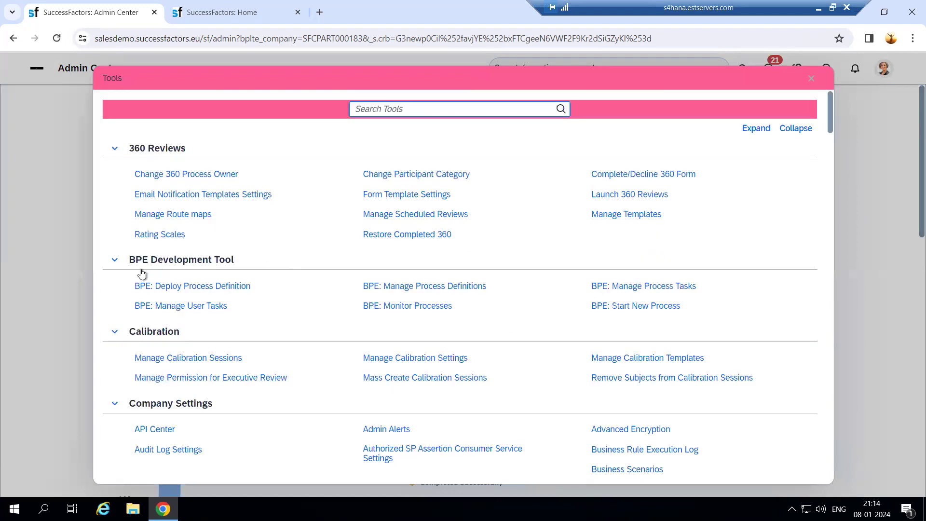
{"action": "scroll", "coordinate": [133, 324], "scroll_direction": "down", "scroll_amount": 7}
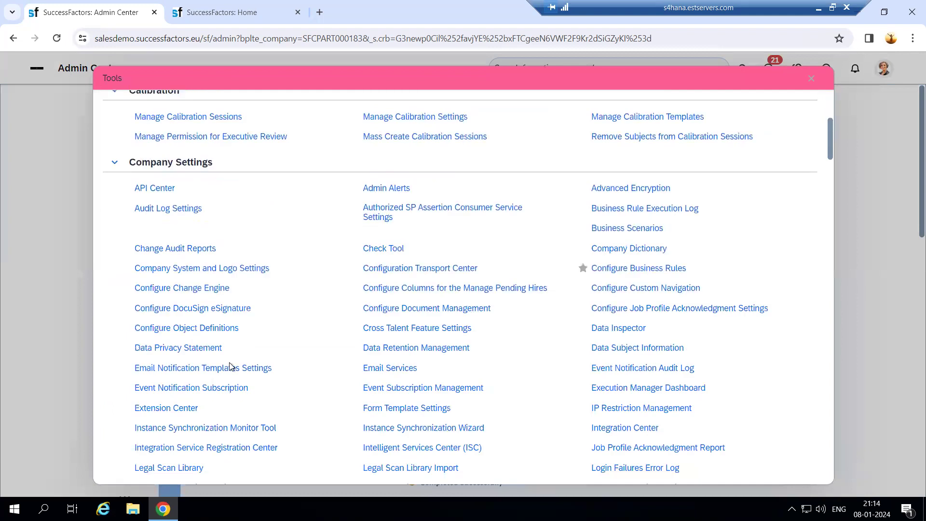
{"action": "scroll", "coordinate": [207, 292], "scroll_direction": "down", "scroll_amount": 8}
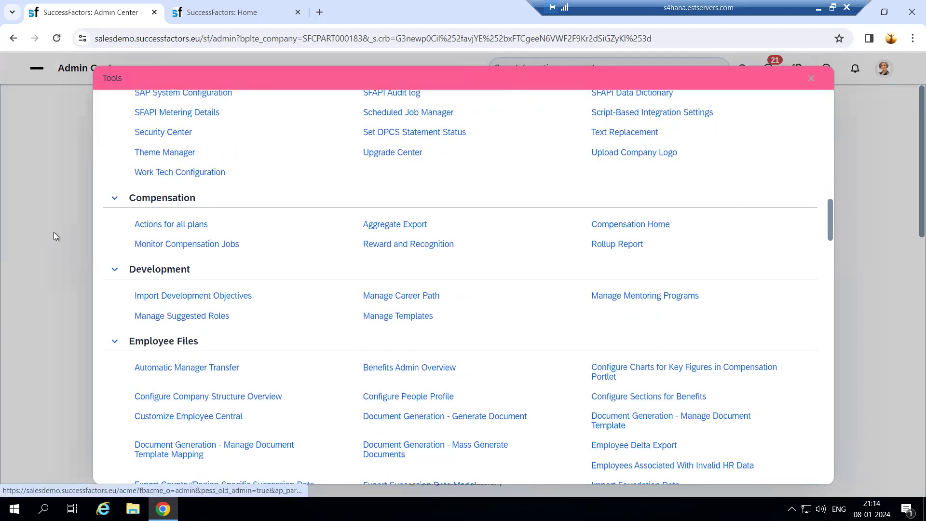
{"action": "scroll", "coordinate": [289, 225], "scroll_direction": "down", "scroll_amount": 2}
{"action": "scroll", "coordinate": [182, 215], "scroll_direction": "up", "scroll_amount": 2}
{"action": "scroll", "coordinate": [188, 238], "scroll_direction": "down", "scroll_amount": 5}
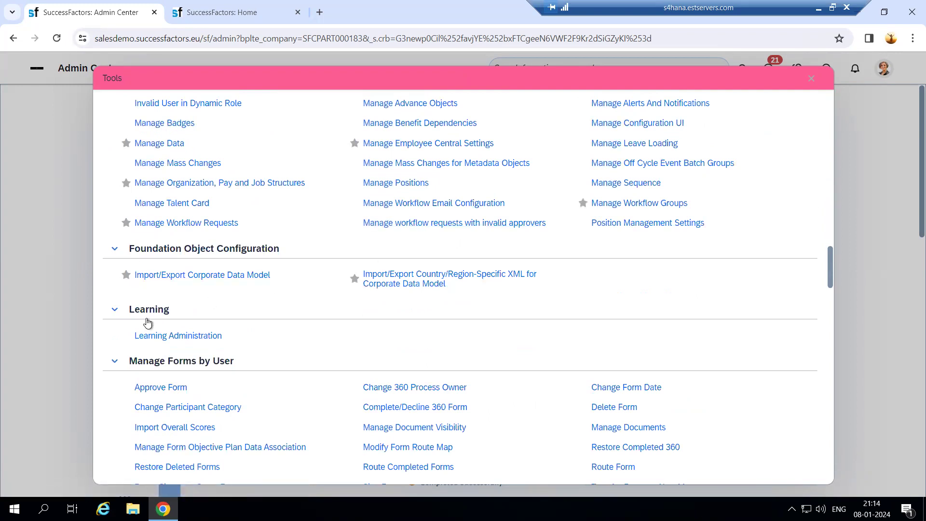
{"action": "scroll", "coordinate": [146, 320], "scroll_direction": "down", "scroll_amount": 5}
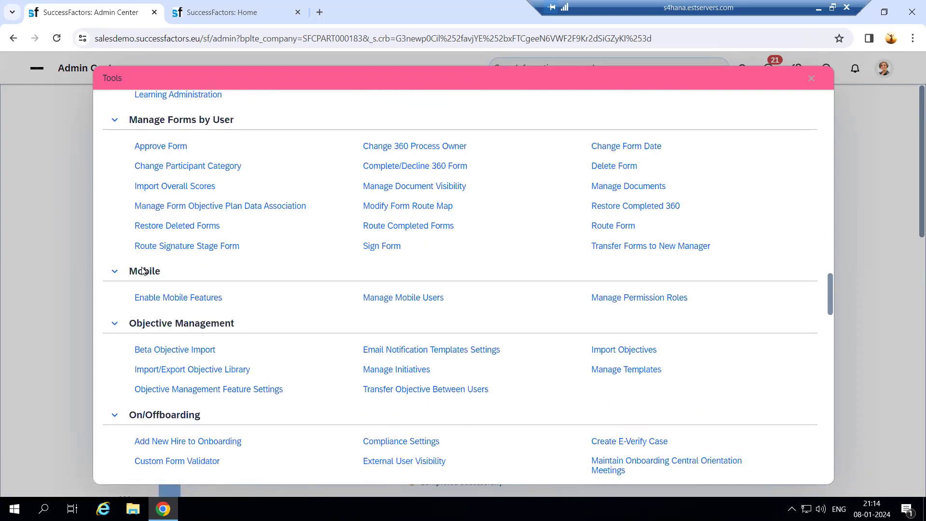
{"action": "scroll", "coordinate": [291, 323], "scroll_direction": "down", "scroll_amount": 3}
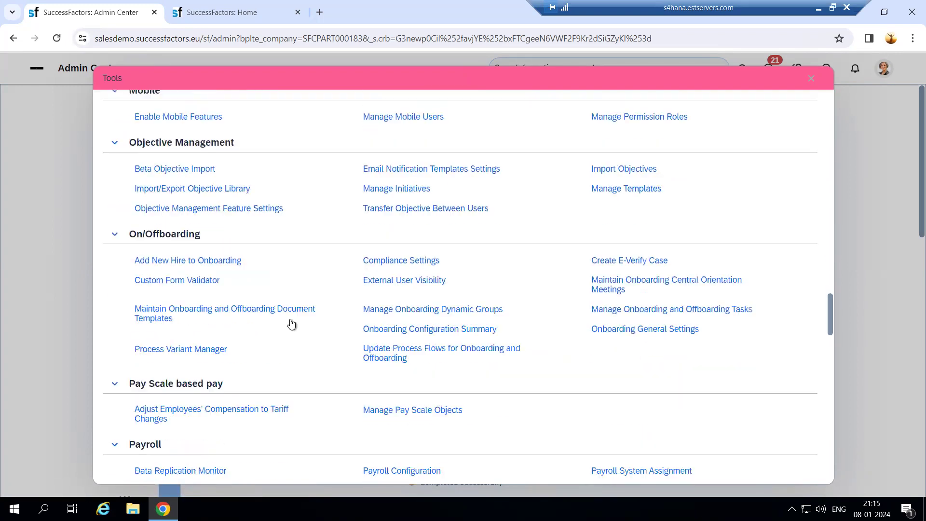
{"action": "scroll", "coordinate": [298, 302], "scroll_direction": "down", "scroll_amount": 9}
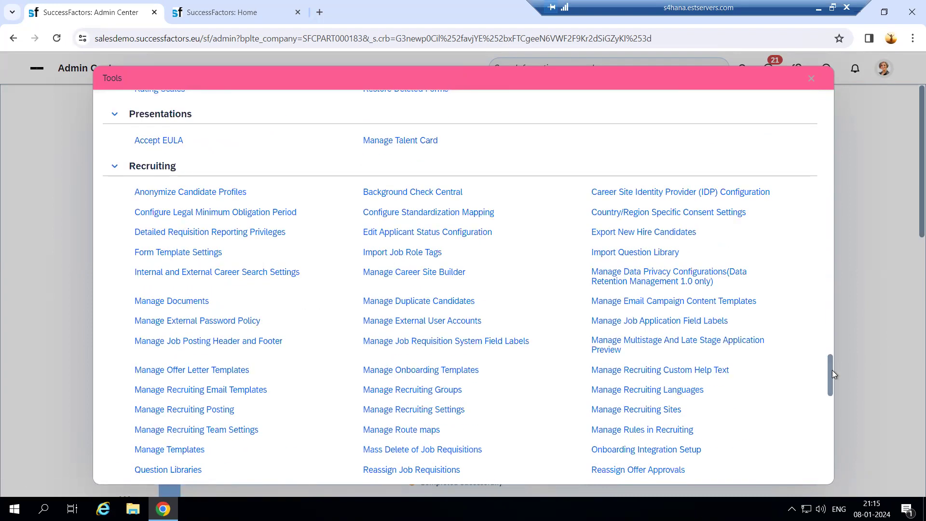
{"action": "left_click_drag", "start_coordinate": [829, 372], "coordinate": [800, 77]}
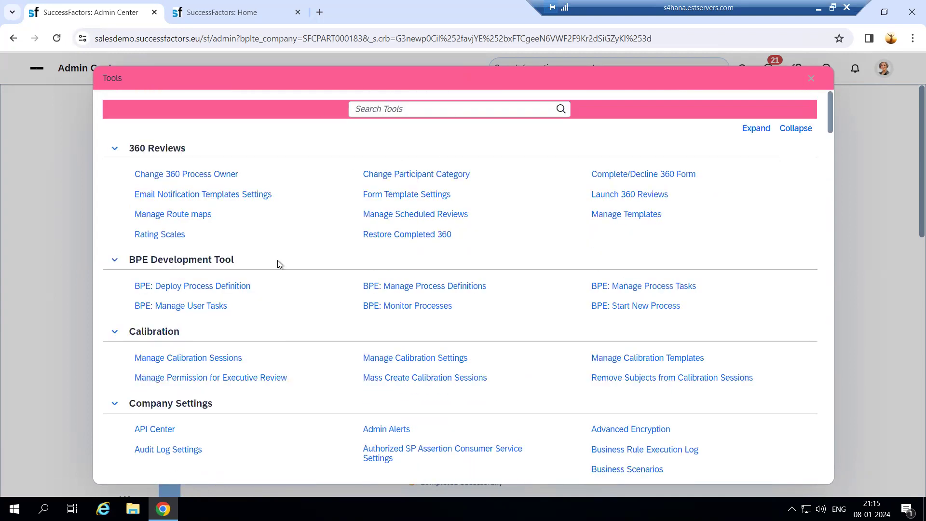
{"action": "left_click", "coordinate": [811, 78]}
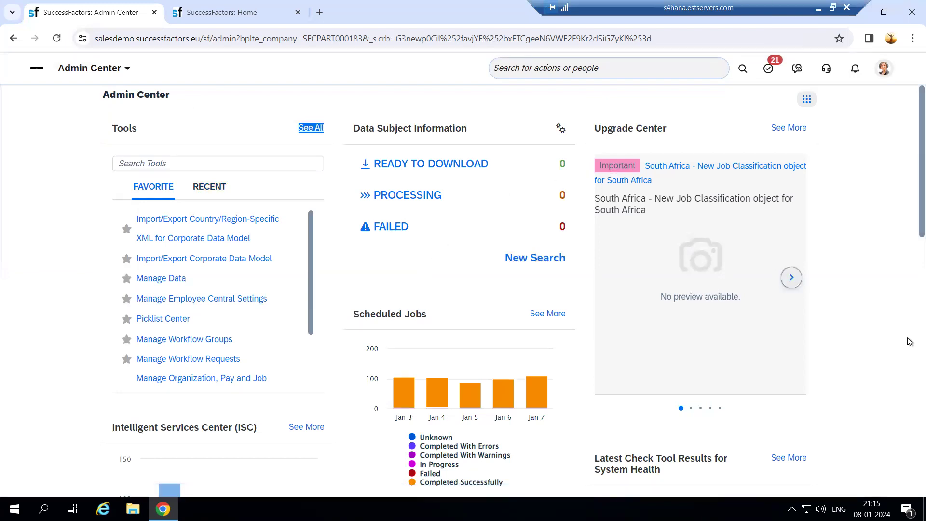
- Advance to the next item in the Upgrade Center tile
{"action": "scroll", "coordinate": [627, 143], "scroll_direction": "down", "scroll_amount": 1}
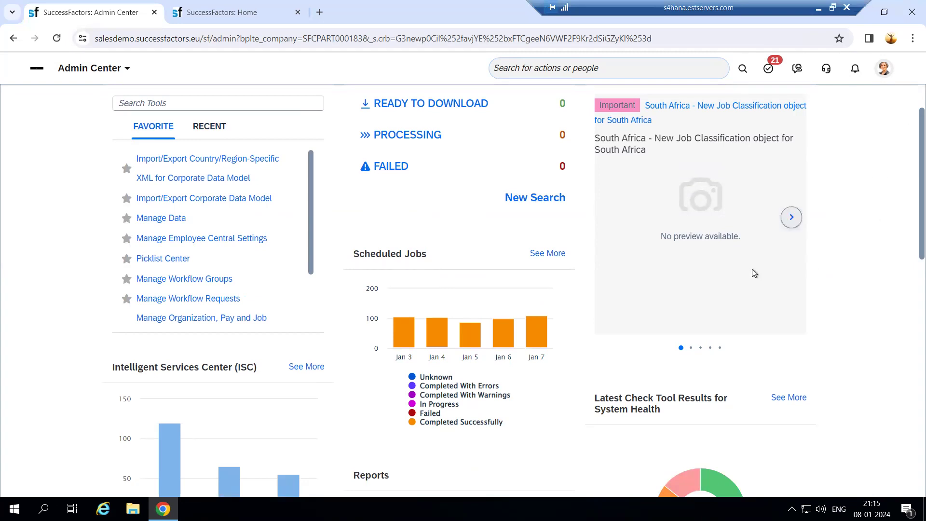
{"action": "left_click", "coordinate": [791, 217]}
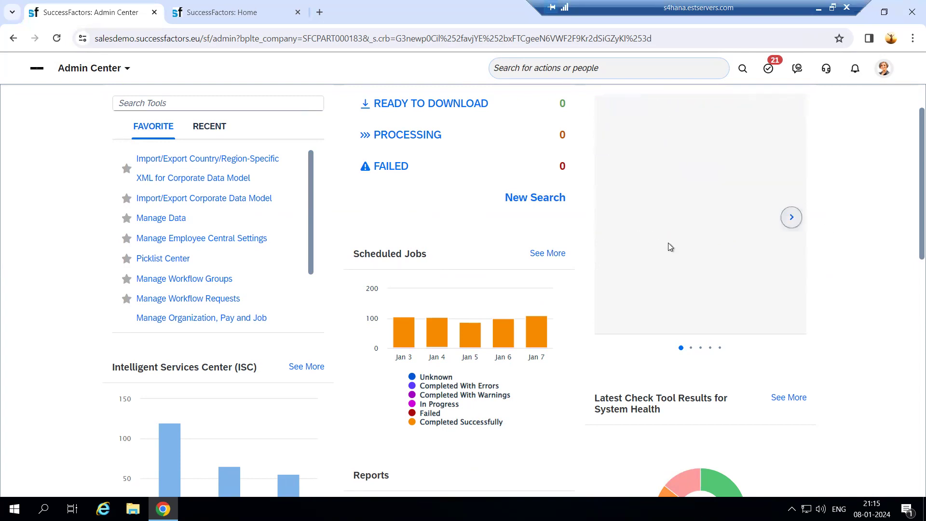
- Advance the Upgrade Center tile to its next item, and examine the Scheduled Jobs tile and the Reports tile's report choices
{"action": "left_click", "coordinate": [791, 217]}
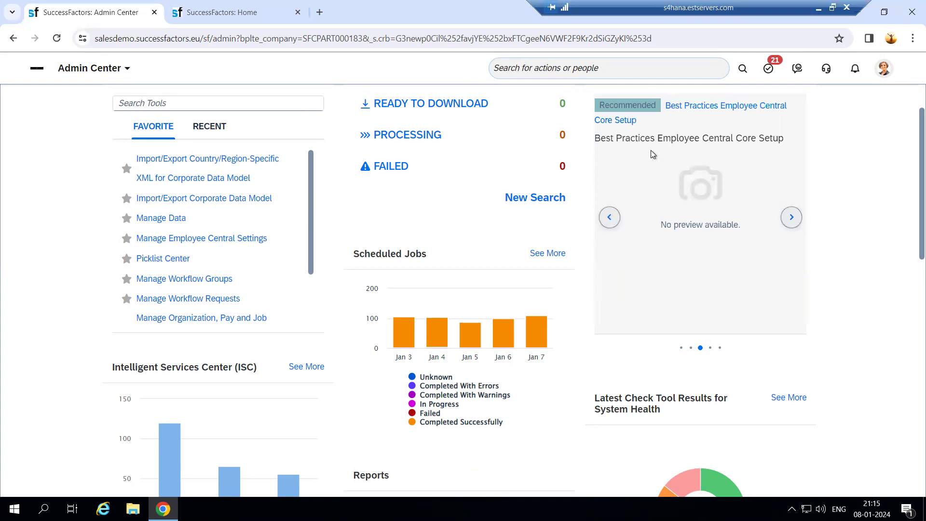
{"action": "scroll", "coordinate": [347, 187], "scroll_direction": "down", "scroll_amount": 1}
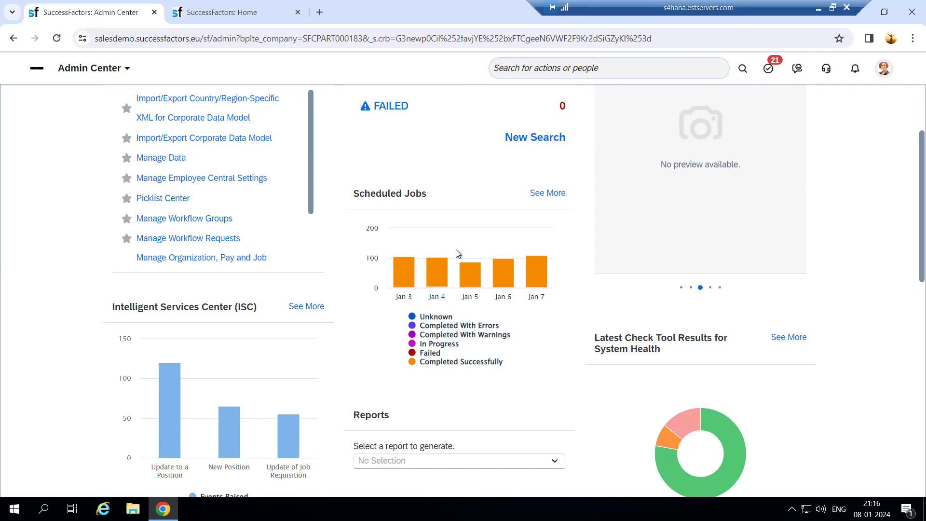
{"action": "scroll", "coordinate": [456, 250], "scroll_direction": "down", "scroll_amount": 3}
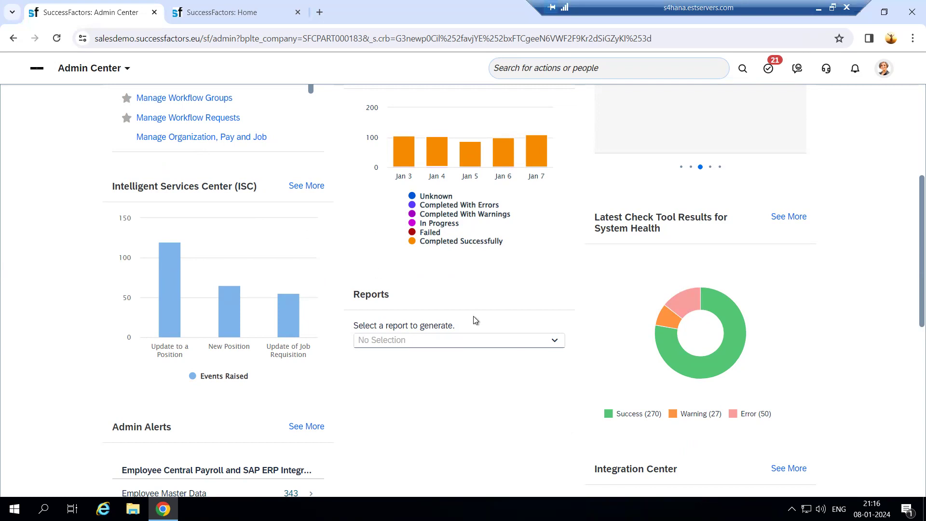
{"action": "left_click", "coordinate": [557, 340]}
{"action": "left_click", "coordinate": [496, 421]}
- Examine the Admin Center's system health check results, Integration Center, Admin Alerts and help resources tiles
{"action": "scroll", "coordinate": [744, 354], "scroll_direction": "down", "scroll_amount": 1}
{"action": "scroll", "coordinate": [752, 355], "scroll_direction": "down", "scroll_amount": 2}
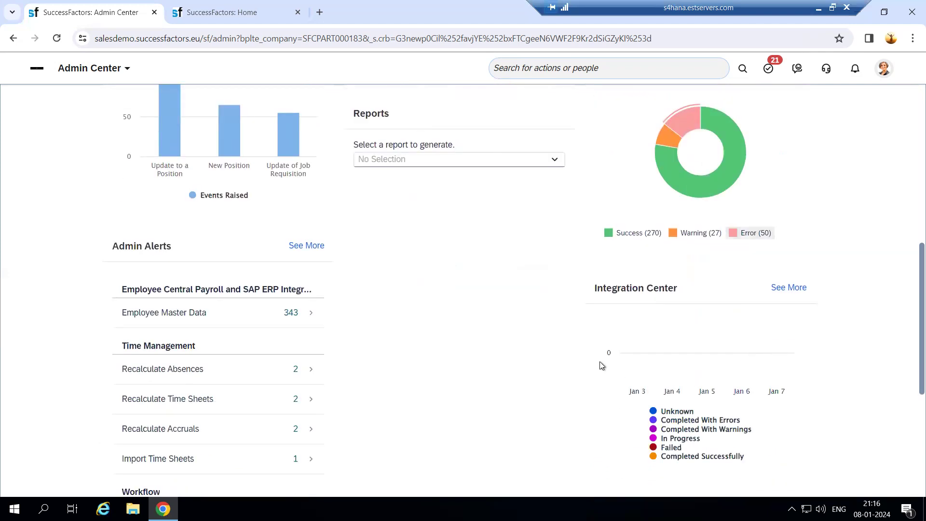
{"action": "scroll", "coordinate": [806, 285], "scroll_direction": "up", "scroll_amount": 3}
{"action": "scroll", "coordinate": [874, 341], "scroll_direction": "down", "scroll_amount": 2}
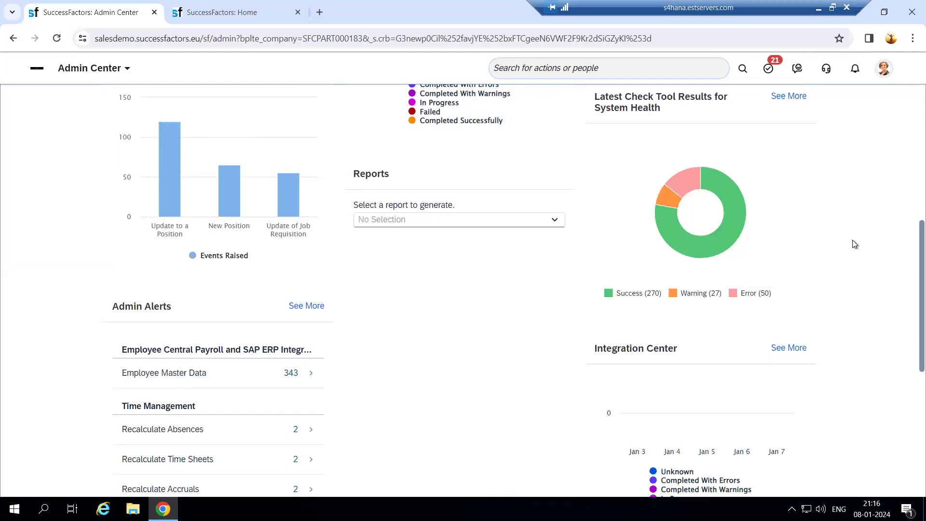
{"action": "scroll", "coordinate": [176, 302], "scroll_direction": "down", "scroll_amount": 3}
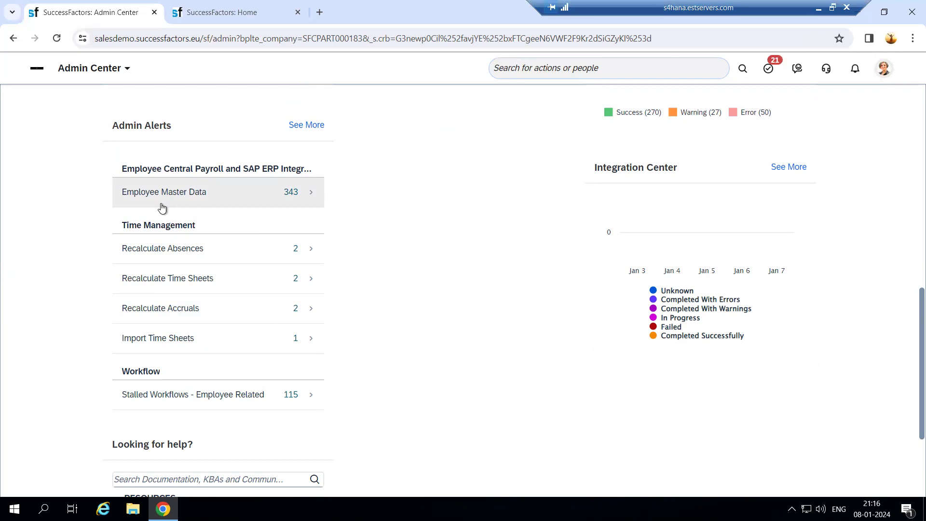
{"action": "scroll", "coordinate": [180, 410], "scroll_direction": "down", "scroll_amount": 3}
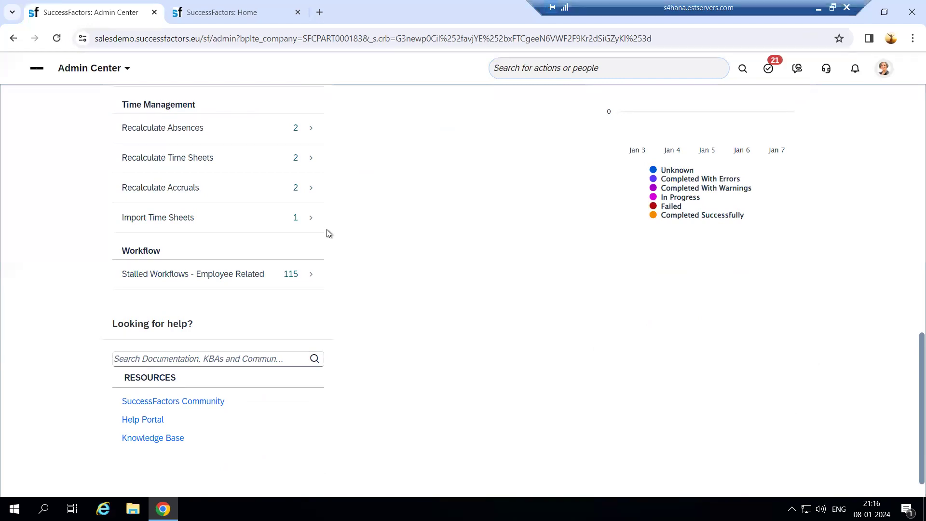
{"action": "scroll", "coordinate": [327, 231], "scroll_direction": "down", "scroll_amount": 1}
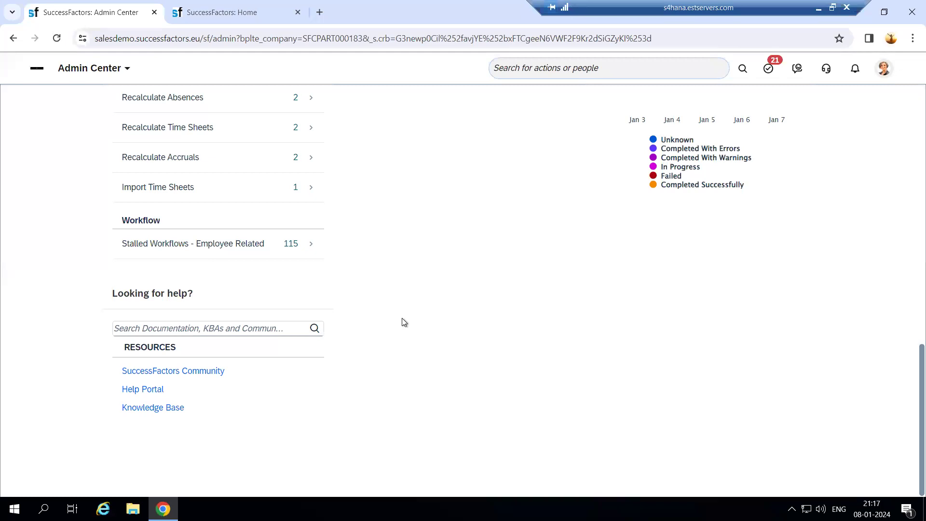
{"action": "scroll", "coordinate": [404, 322], "scroll_direction": "up", "scroll_amount": 15}
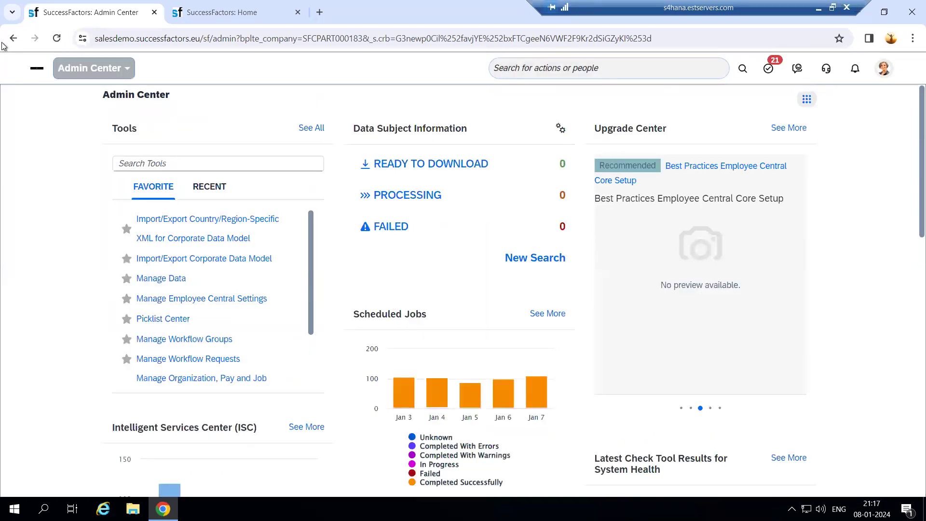
- Look at the module list and open the SuccessFactors version information from the account options
{"action": "left_click", "coordinate": [115, 67]}
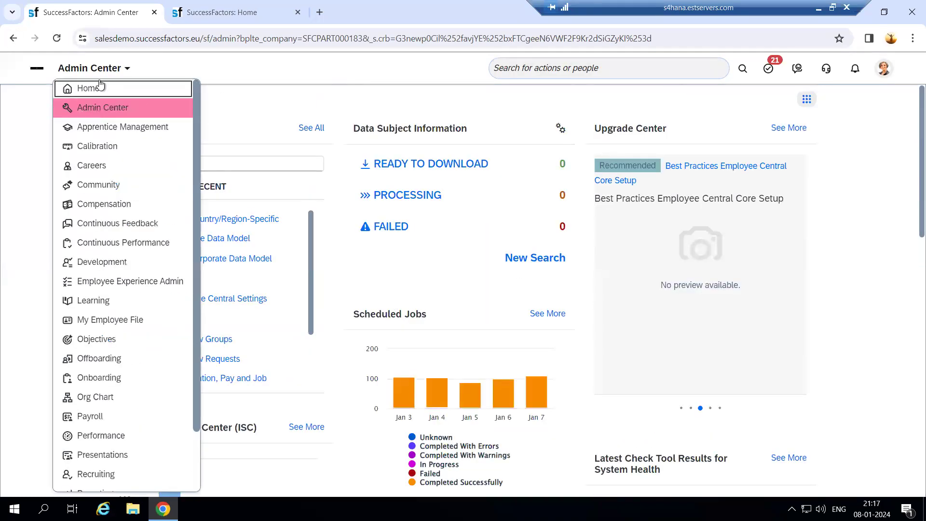
{"action": "left_click", "coordinate": [883, 68]}
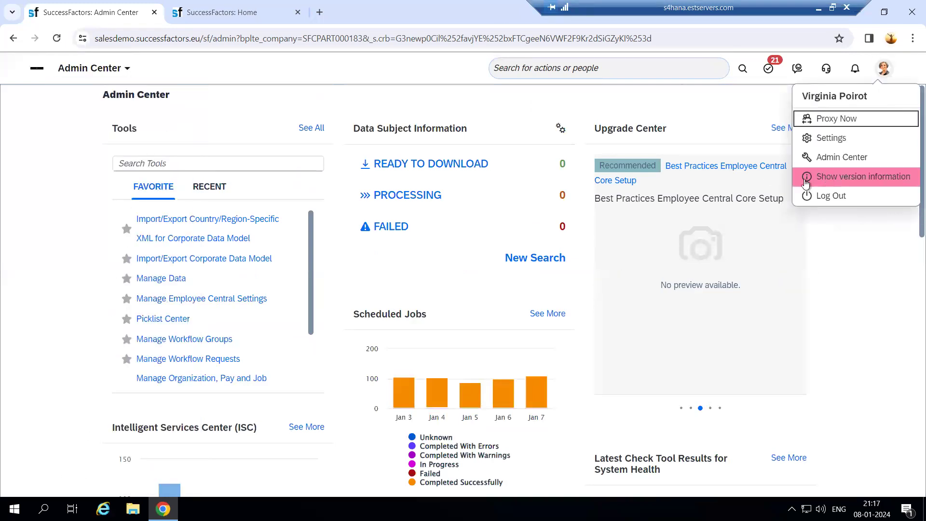
{"action": "left_click", "coordinate": [832, 176]}
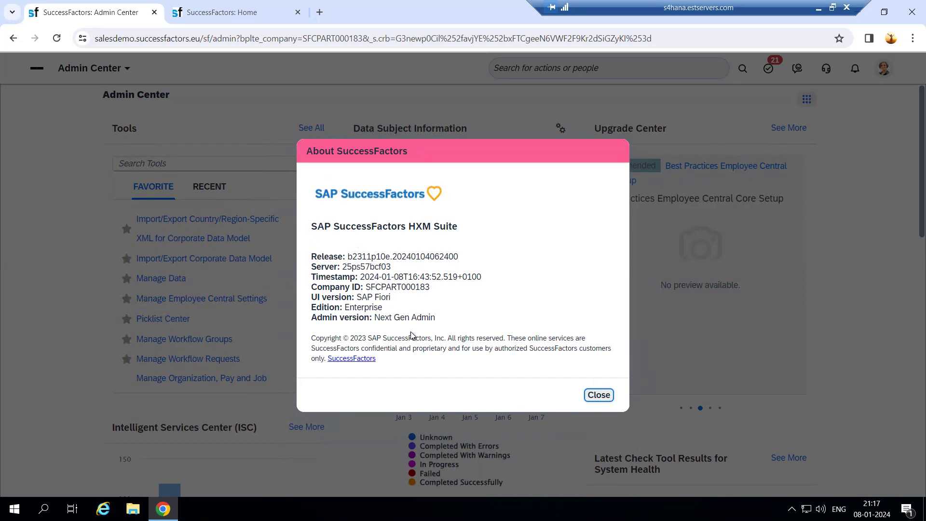
- Review the release, company ID, UI version, edition and admin version in the version information by highlighting them, and close it
{"action": "left_click_drag", "start_coordinate": [460, 257], "coordinate": [441, 282]}
{"action": "left_click_drag", "start_coordinate": [312, 287], "coordinate": [511, 290]}
{"action": "left_click", "coordinate": [432, 295]}
{"action": "left_click_drag", "start_coordinate": [315, 295], "coordinate": [428, 298]}
{"action": "left_click", "coordinate": [429, 297]}
{"action": "left_click_drag", "start_coordinate": [313, 307], "coordinate": [424, 311]}
{"action": "left_click", "coordinate": [424, 311]}
{"action": "left_click_drag", "start_coordinate": [317, 318], "coordinate": [390, 323]}
{"action": "left_click", "coordinate": [551, 312]}
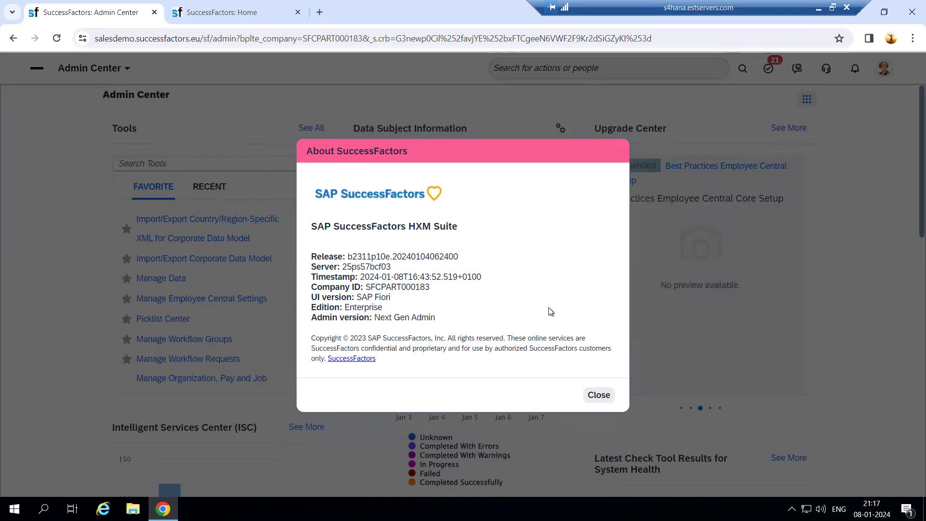
{"action": "left_click", "coordinate": [598, 395]}
- View the account options, go to the Home page, and preview the Request Time Off form, cancelling it without submitting
{"action": "left_click", "coordinate": [883, 68]}
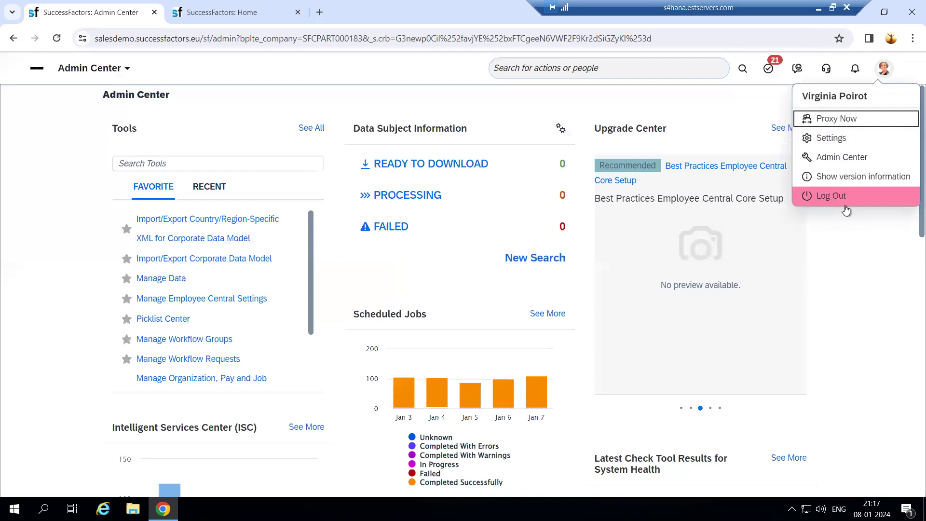
{"action": "left_click", "coordinate": [116, 65]}
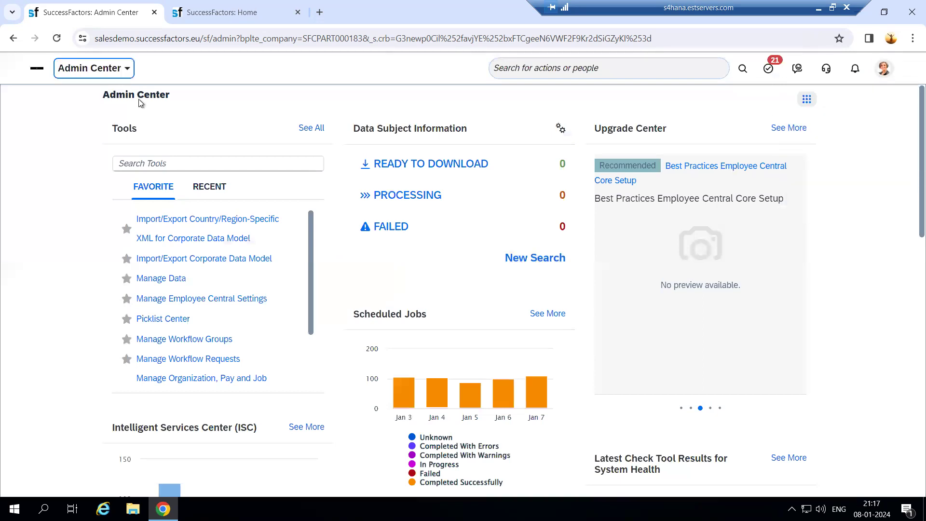
{"action": "left_click", "coordinate": [116, 89]}
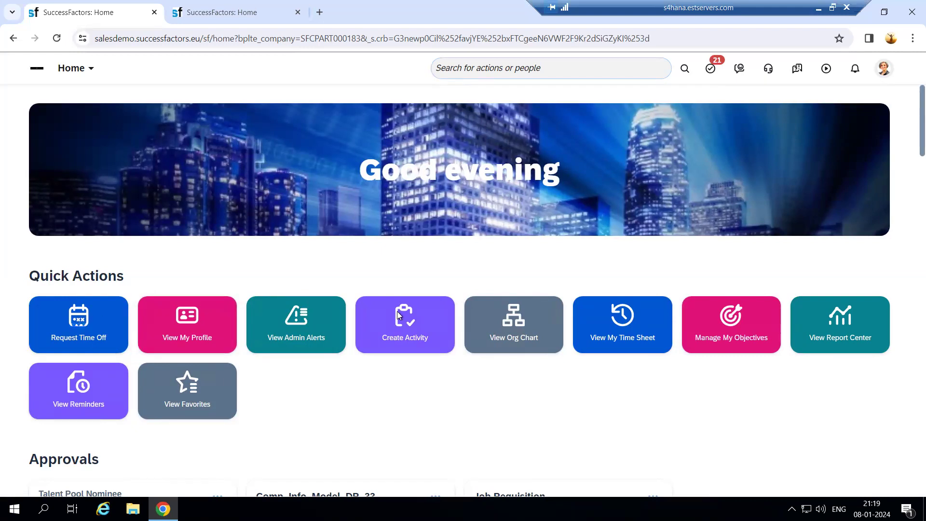
{"action": "left_click", "coordinate": [80, 324]}
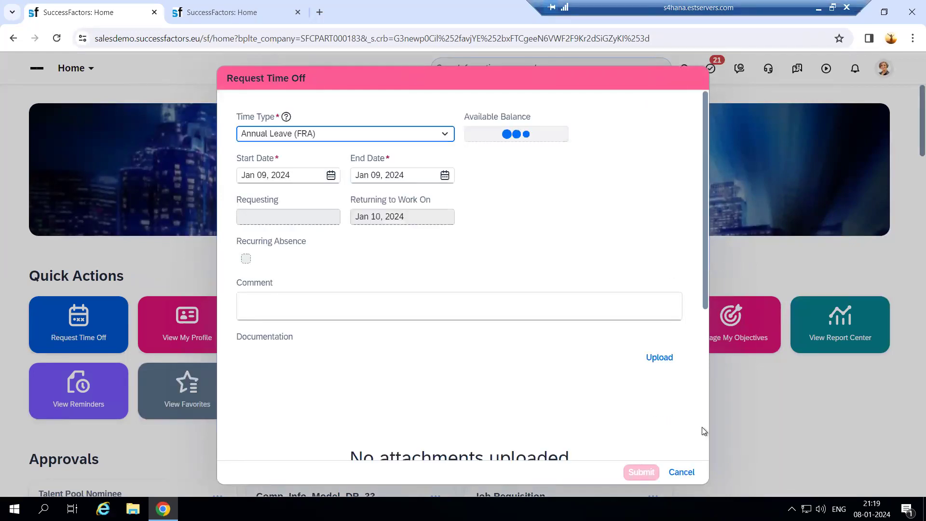
{"action": "left_click", "coordinate": [682, 472]}
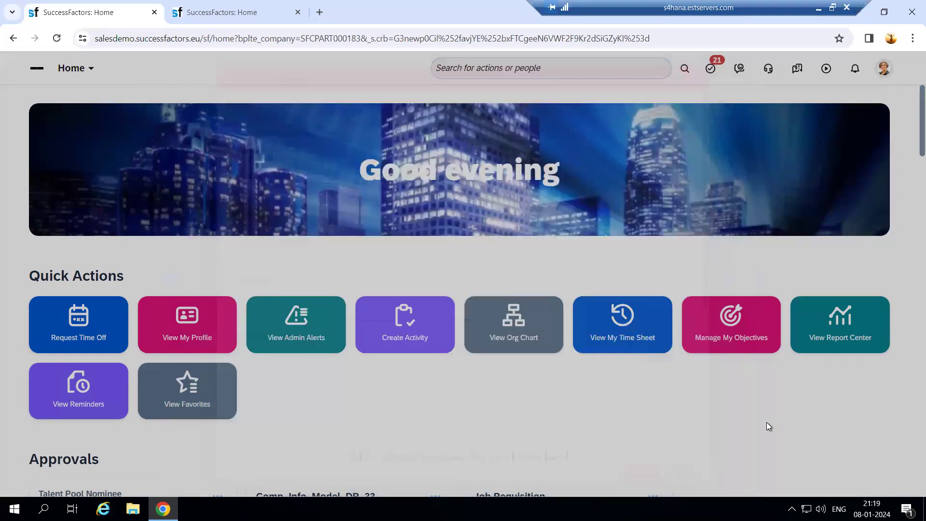
- Examine the Approvals section on the Home page and view all pending Job Requisition approvals
{"action": "scroll", "coordinate": [169, 424], "scroll_direction": "down", "scroll_amount": 2}
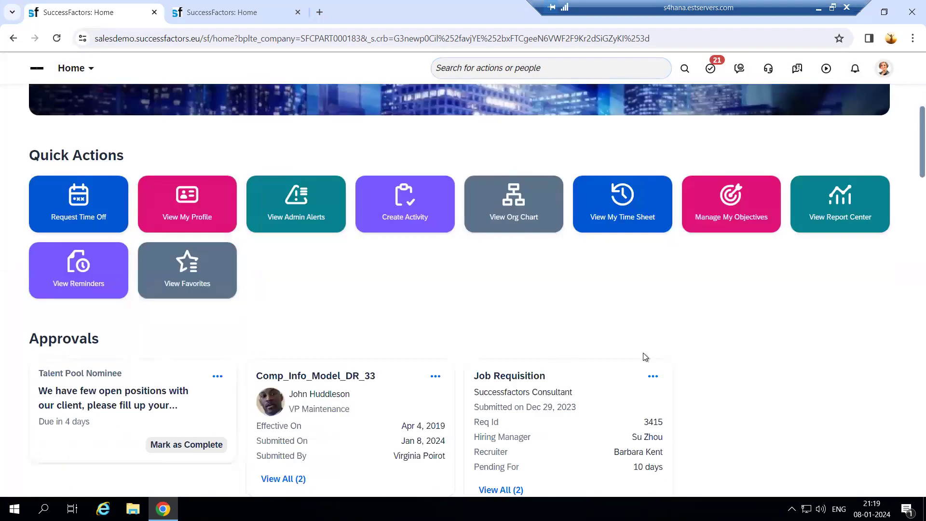
{"action": "scroll", "coordinate": [643, 355], "scroll_direction": "down", "scroll_amount": 1}
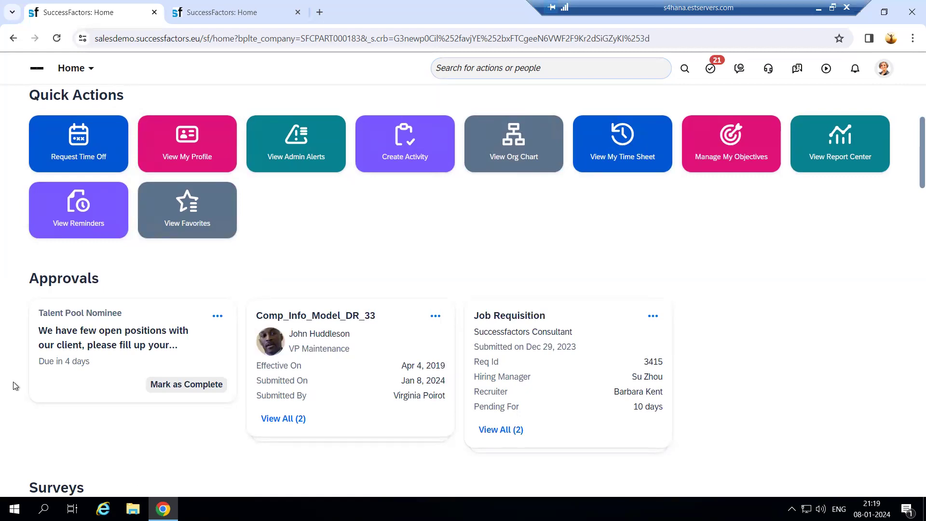
{"action": "double_click", "coordinate": [88, 272]}
{"action": "left_click_drag", "start_coordinate": [687, 286], "coordinate": [784, 395]}
{"action": "left_click", "coordinate": [785, 394]}
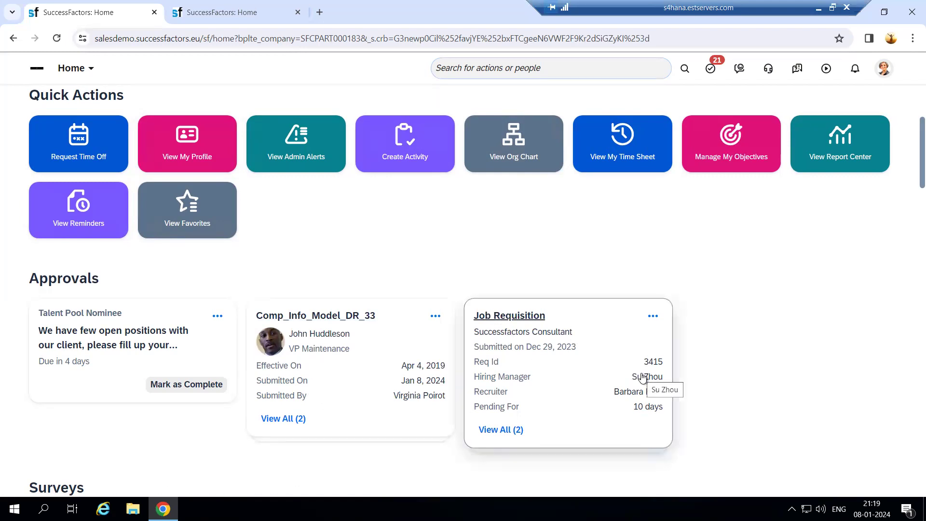
{"action": "left_click", "coordinate": [502, 429]}
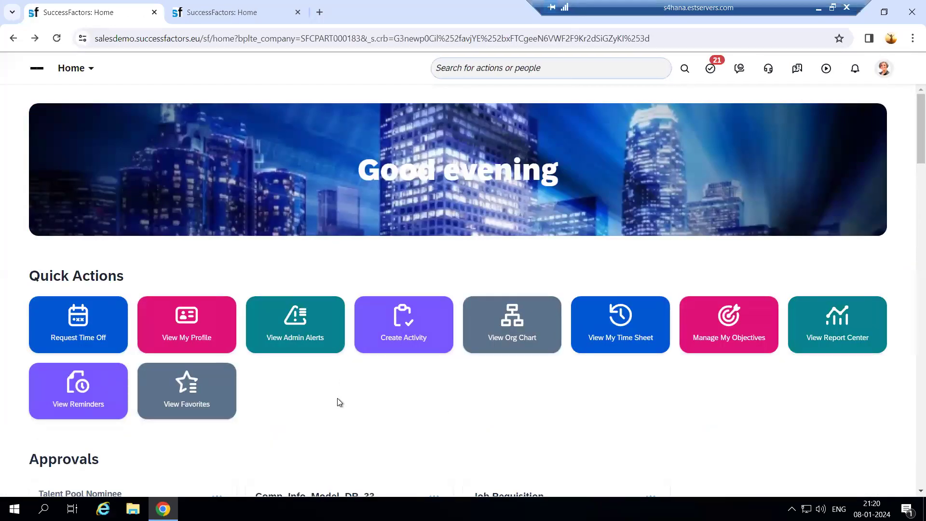
- Review the Surveys section of the Home page, highlighting its heading and checking the Medical Survey card
{"action": "scroll", "coordinate": [350, 444], "scroll_direction": "down", "scroll_amount": 3}
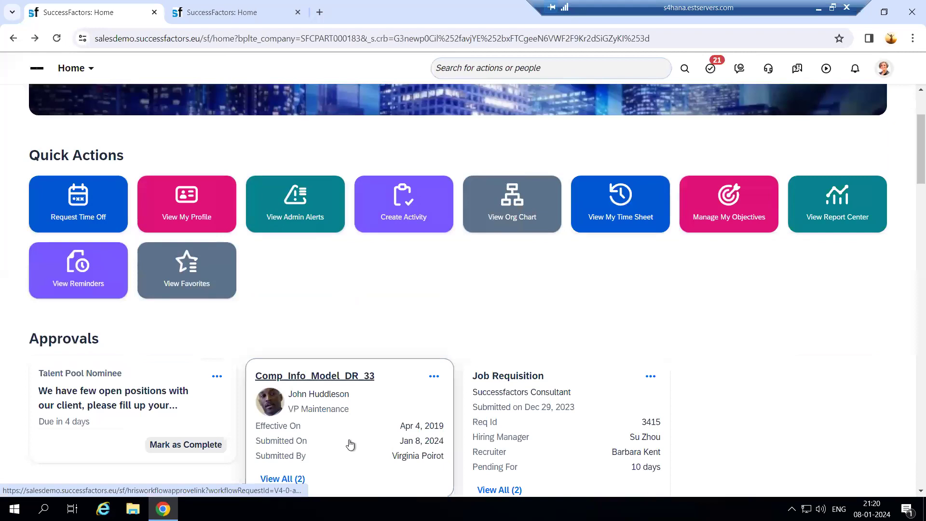
{"action": "scroll", "coordinate": [350, 444], "scroll_direction": "down", "scroll_amount": 3}
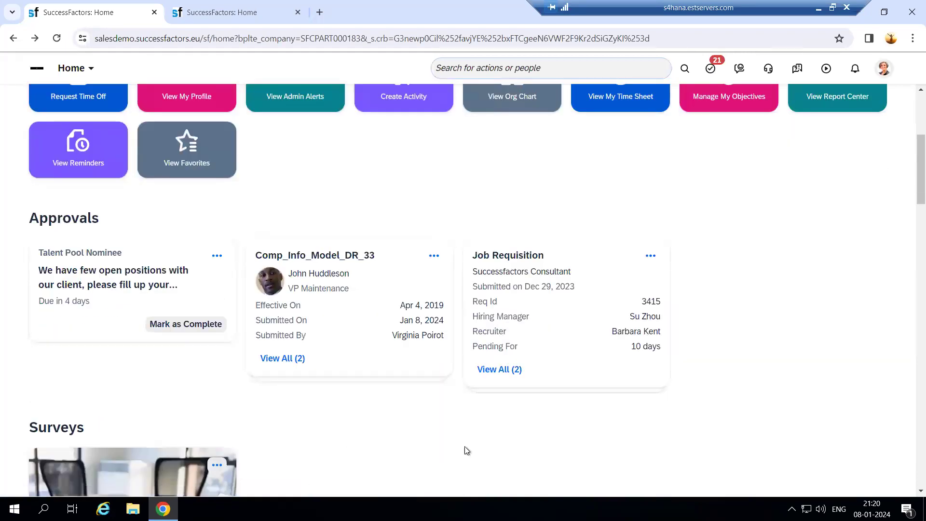
{"action": "scroll", "coordinate": [511, 381], "scroll_direction": "down", "scroll_amount": 1}
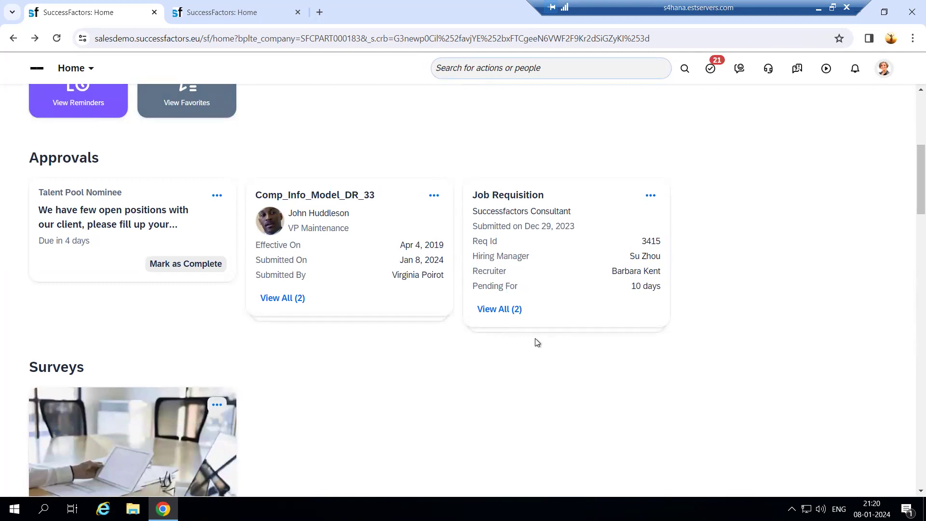
{"action": "left_click_drag", "start_coordinate": [27, 362], "coordinate": [348, 398]}
{"action": "left_click", "coordinate": [348, 398]}
{"action": "scroll", "coordinate": [348, 397], "scroll_direction": "down", "scroll_amount": 3}
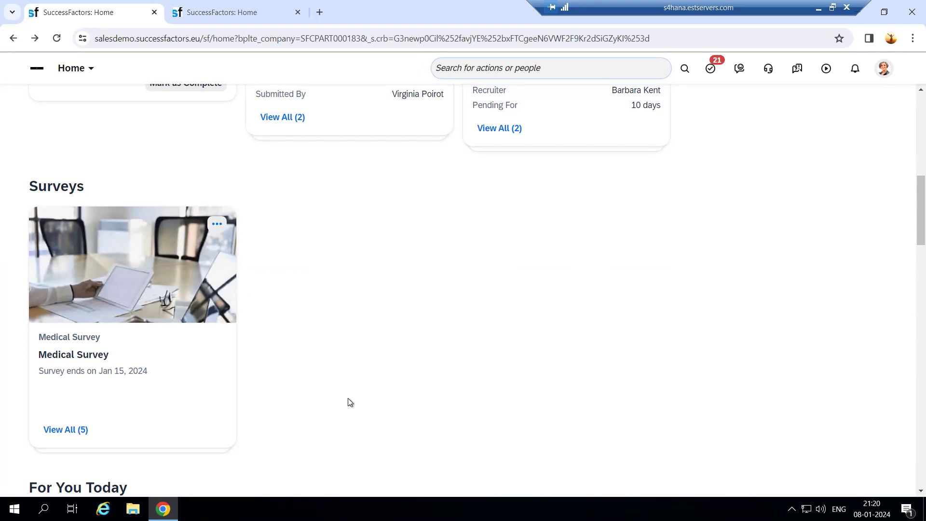
{"action": "scroll", "coordinate": [83, 386], "scroll_direction": "down", "scroll_amount": 1}
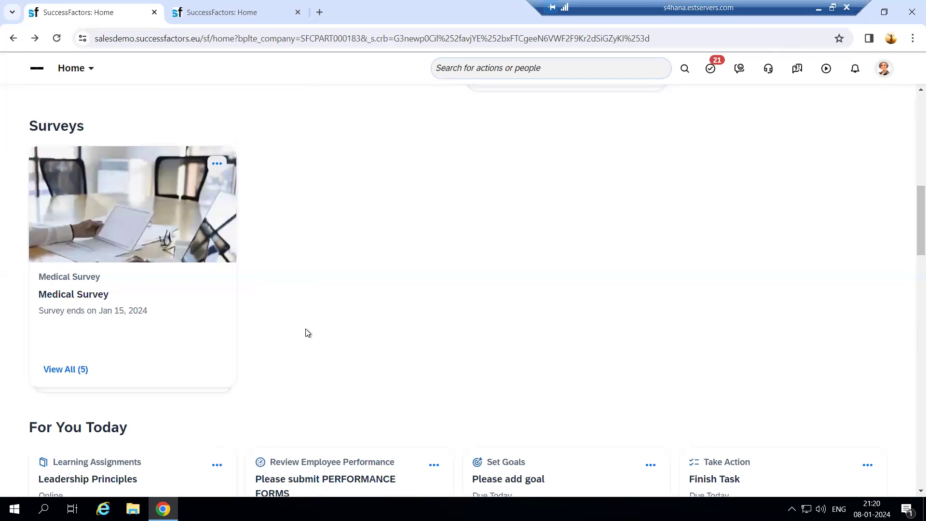
- Highlight the For You Today heading and review the task cards in that section
{"action": "scroll", "coordinate": [204, 392], "scroll_direction": "down", "scroll_amount": 2}
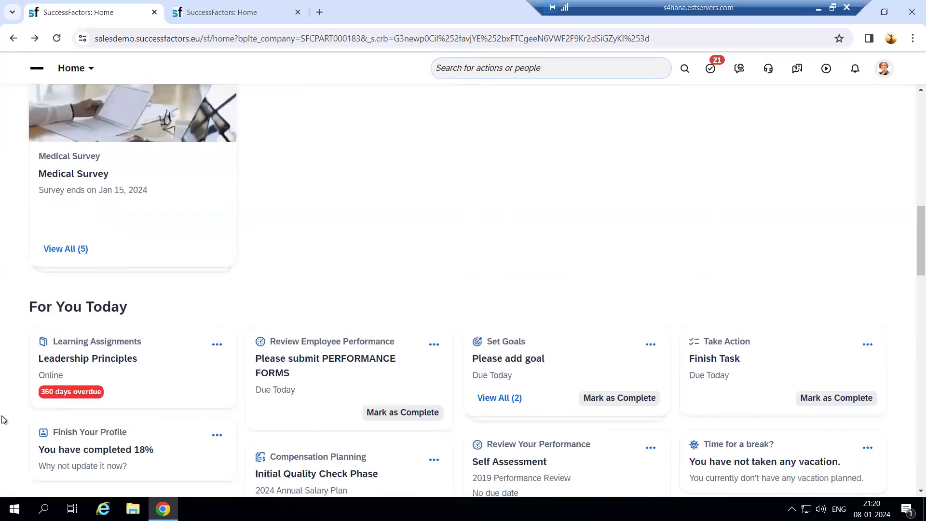
{"action": "left_click_drag", "start_coordinate": [15, 298], "coordinate": [435, 323]}
{"action": "left_click", "coordinate": [434, 323]}
{"action": "scroll", "coordinate": [482, 391], "scroll_direction": "down", "scroll_amount": 3}
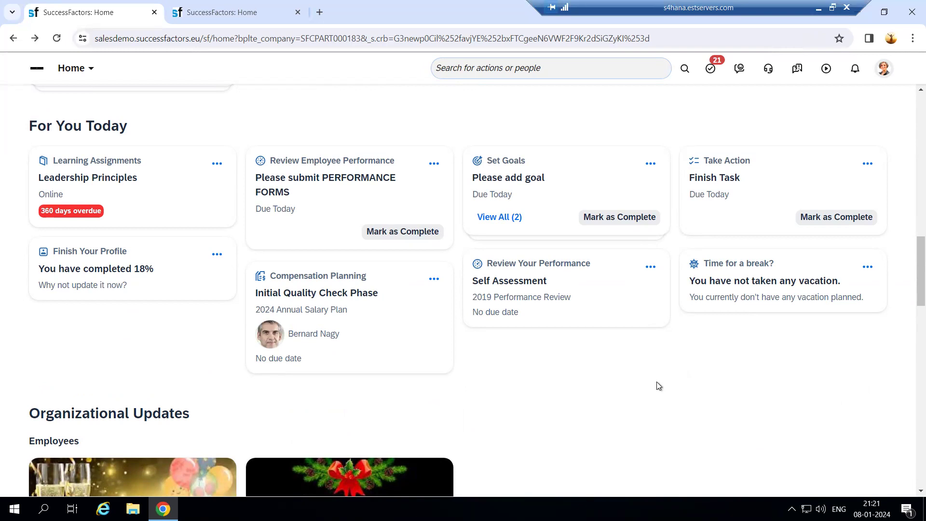
- Read and close the 2024 Happy New Year announcement in Organizational Updates, and look through the remaining updates, holiday and birthday cards
{"action": "scroll", "coordinate": [663, 304], "scroll_direction": "down", "scroll_amount": 6}
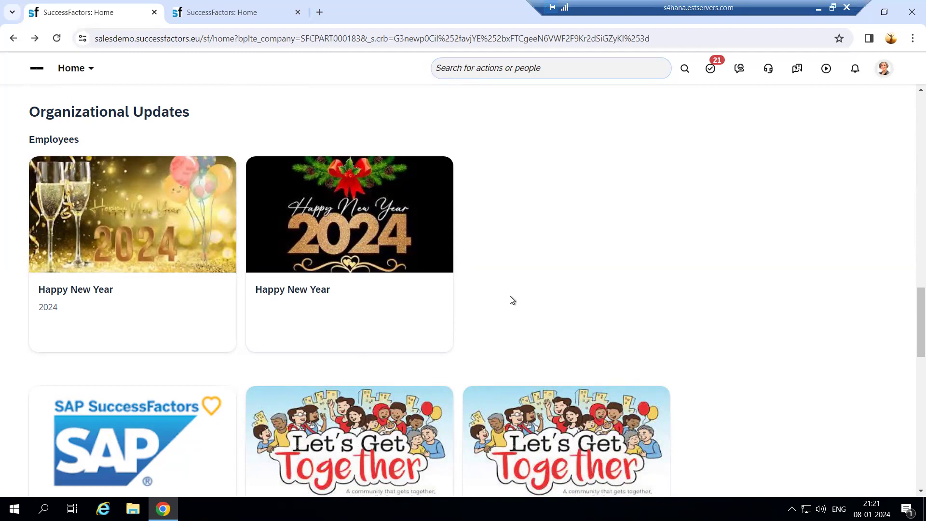
{"action": "left_click", "coordinate": [147, 255]}
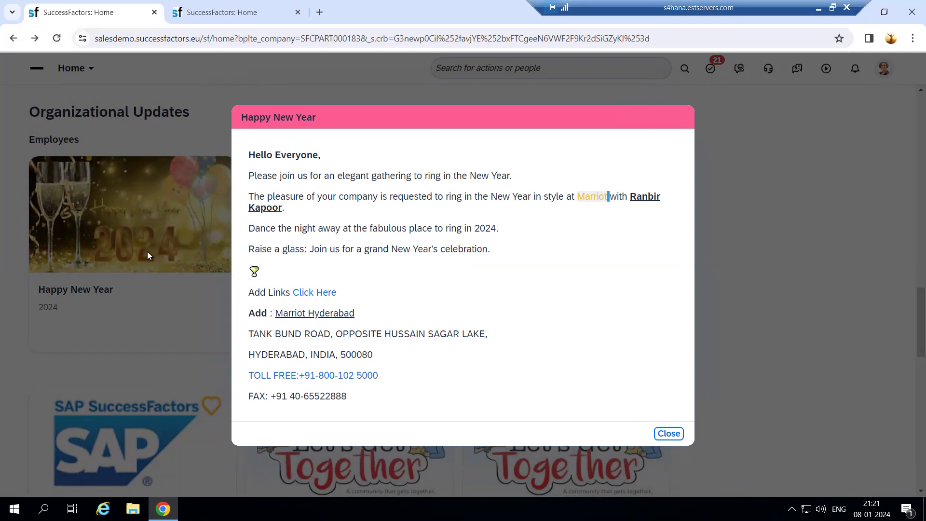
{"action": "left_click", "coordinate": [668, 433]}
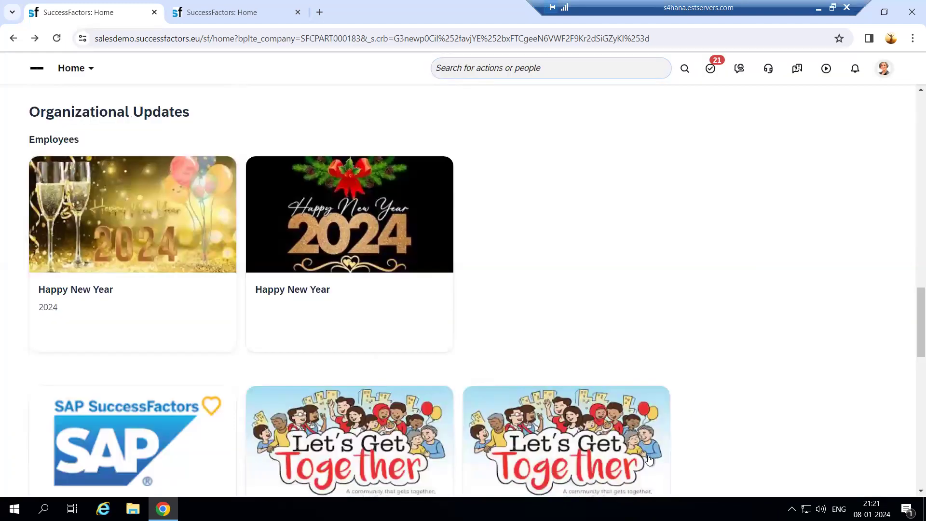
{"action": "scroll", "coordinate": [357, 337], "scroll_direction": "down", "scroll_amount": 3}
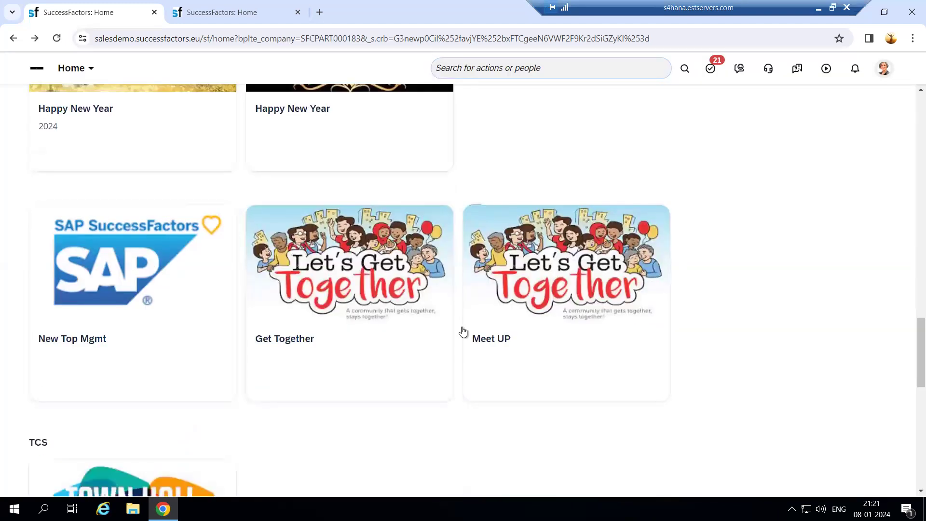
{"action": "scroll", "coordinate": [155, 410], "scroll_direction": "down", "scroll_amount": 3}
{"action": "scroll", "coordinate": [611, 405], "scroll_direction": "down", "scroll_amount": 5}
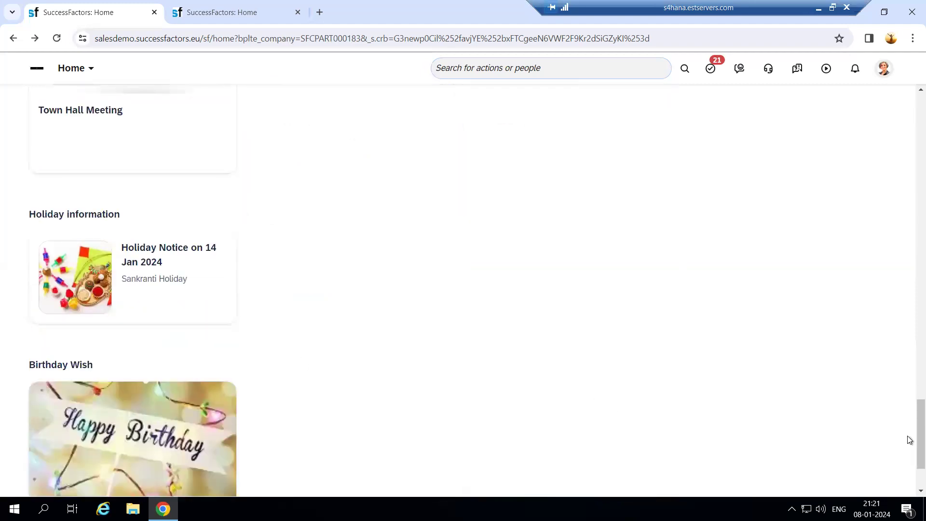
{"action": "left_click_drag", "start_coordinate": [919, 436], "coordinate": [919, 91]}
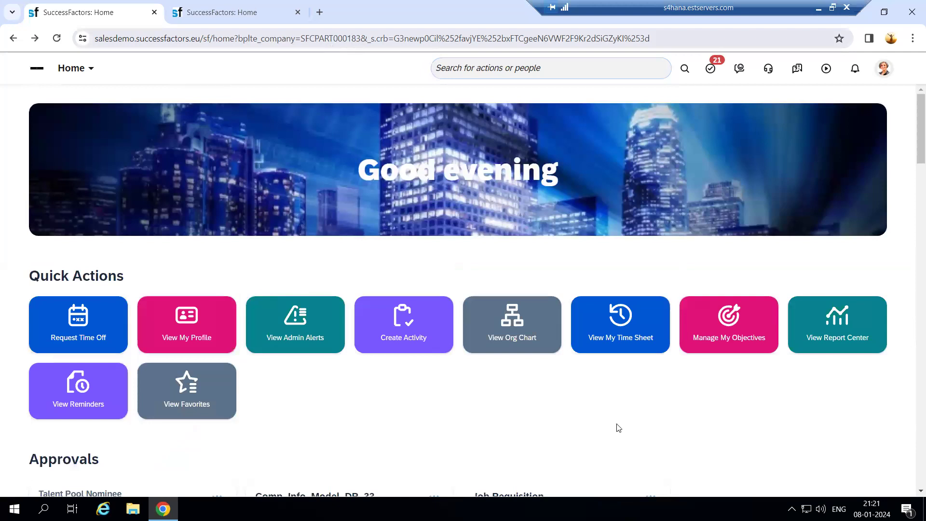
- Reopen the Home page from the module list and highlight the greeting on its banner
{"action": "left_click", "coordinate": [91, 69]}
{"action": "left_click", "coordinate": [77, 92]}
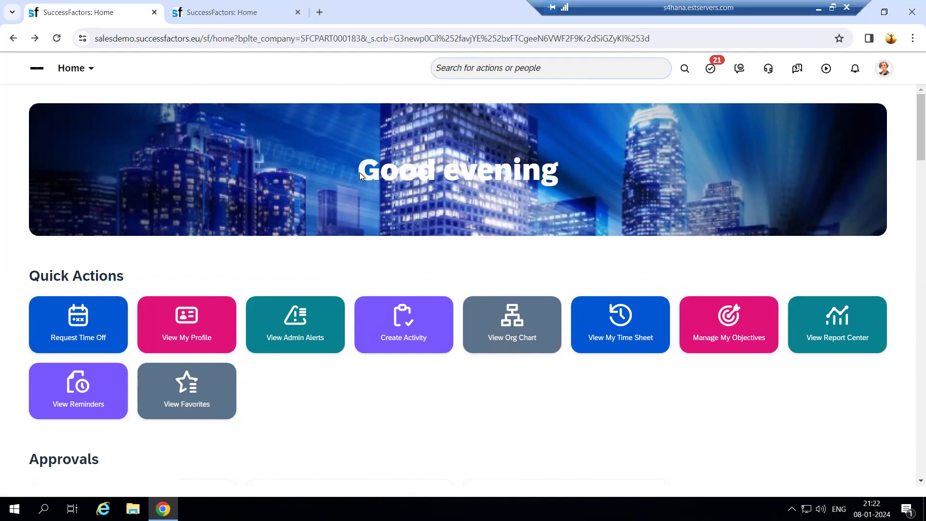
{"action": "left_click_drag", "start_coordinate": [554, 177], "coordinate": [328, 180]}
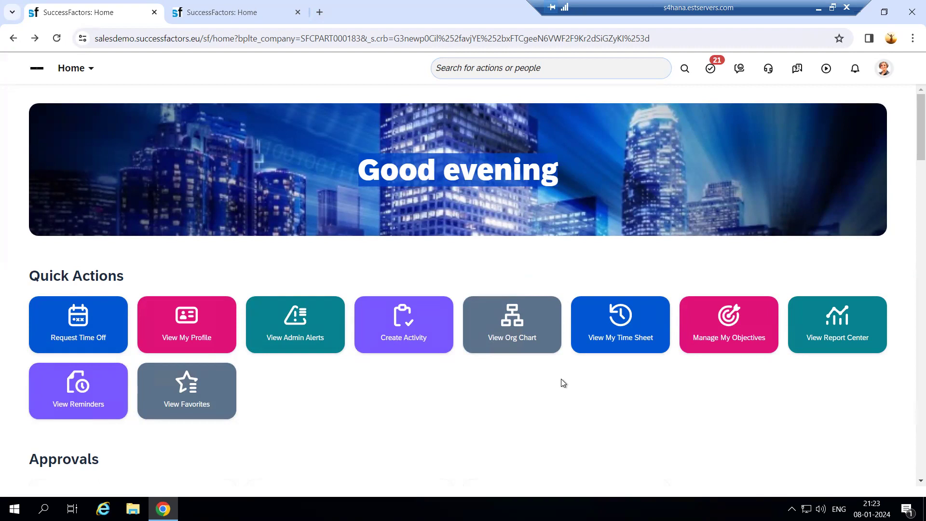
{"action": "left_click", "coordinate": [417, 381]}
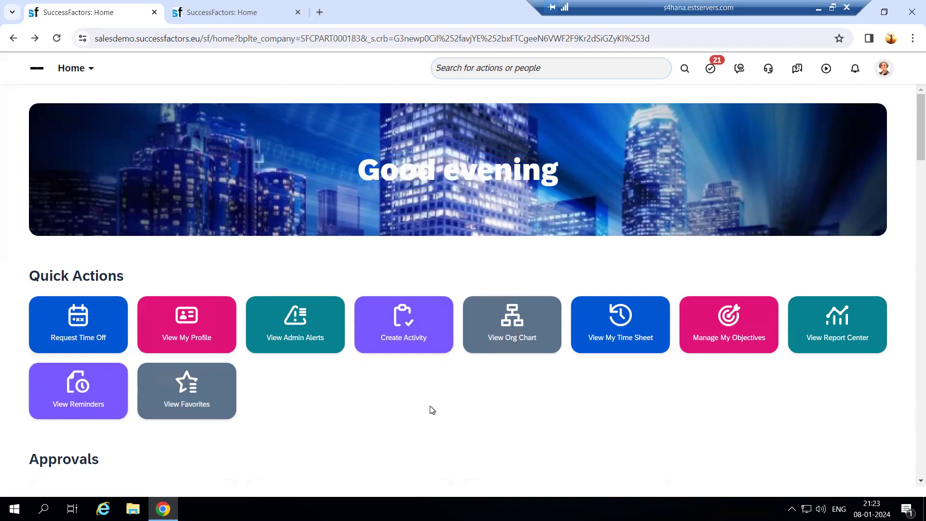